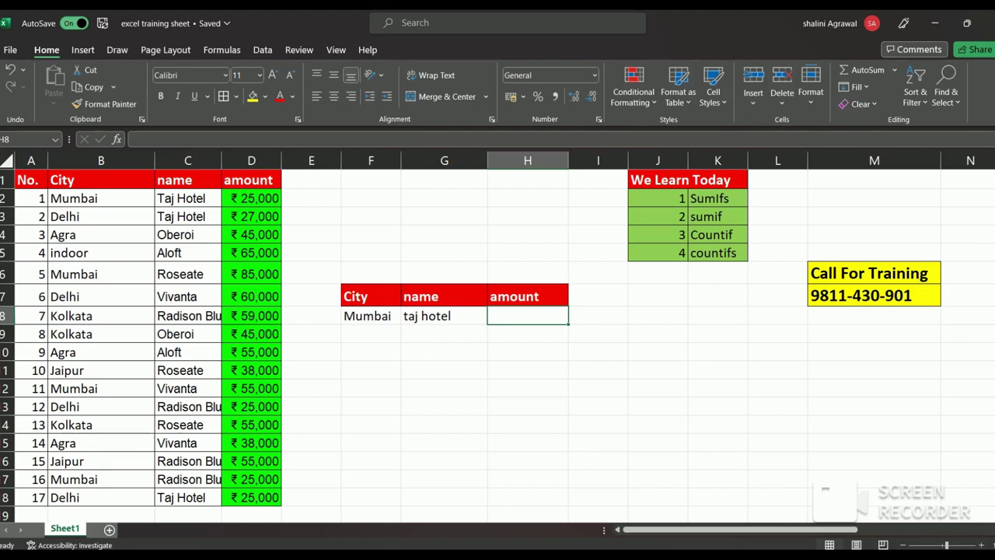
# - Browse the City and hotel name columns of the data table, from Delhi to Taj Hotel and Aloft
pyautogui.press('Right')
pyautogui.press('Down')
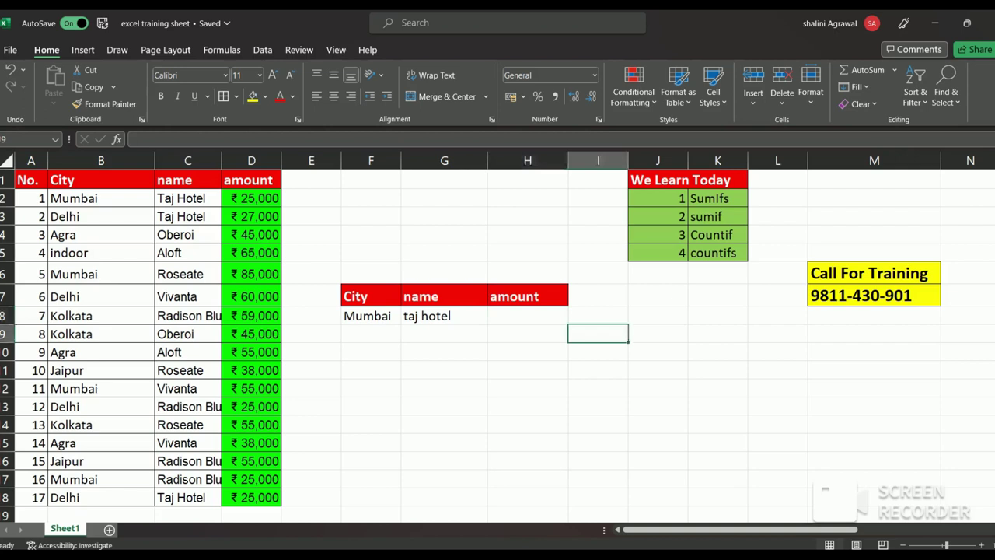
pyautogui.press('Up')
pyautogui.press('Left')
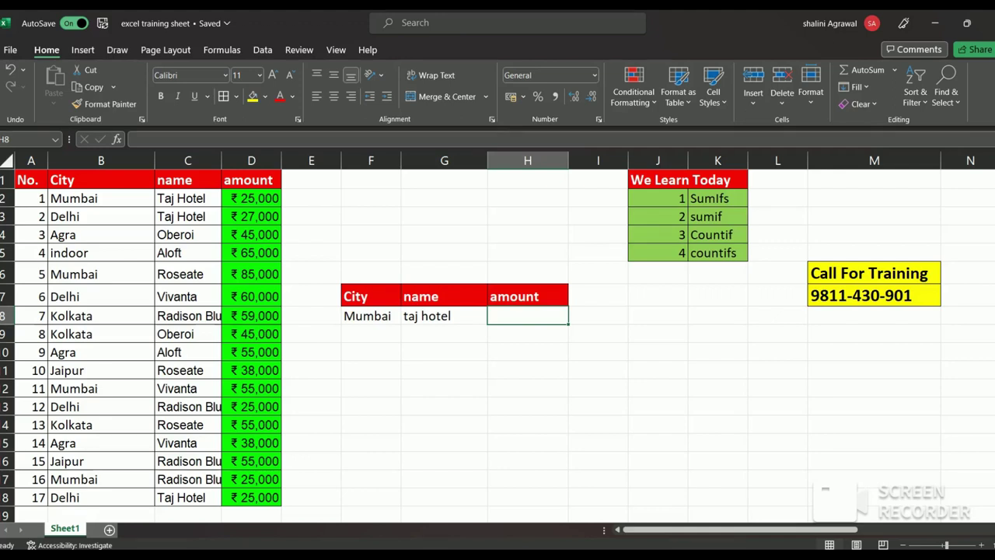
pyautogui.click(101, 179)
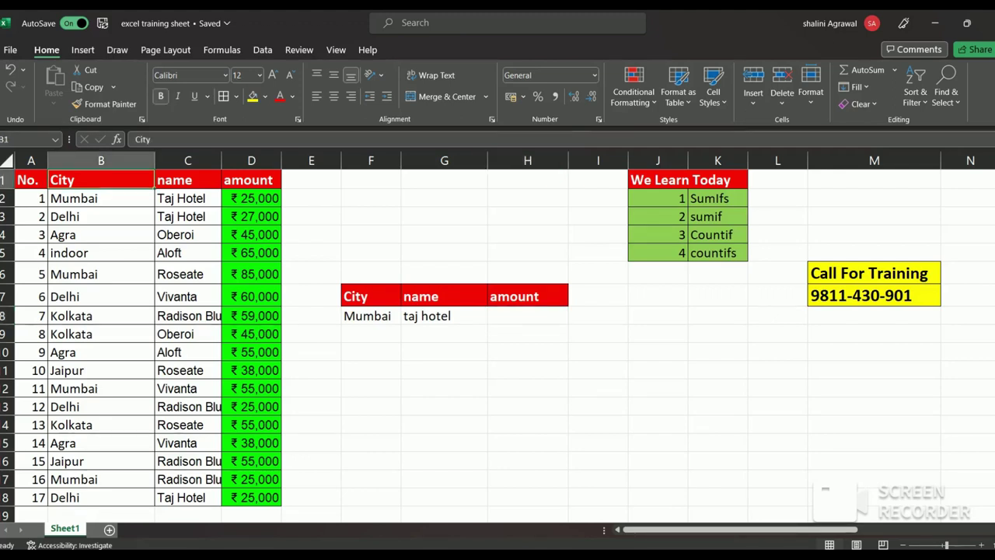
pyautogui.press('Down')
pyautogui.press('Down')
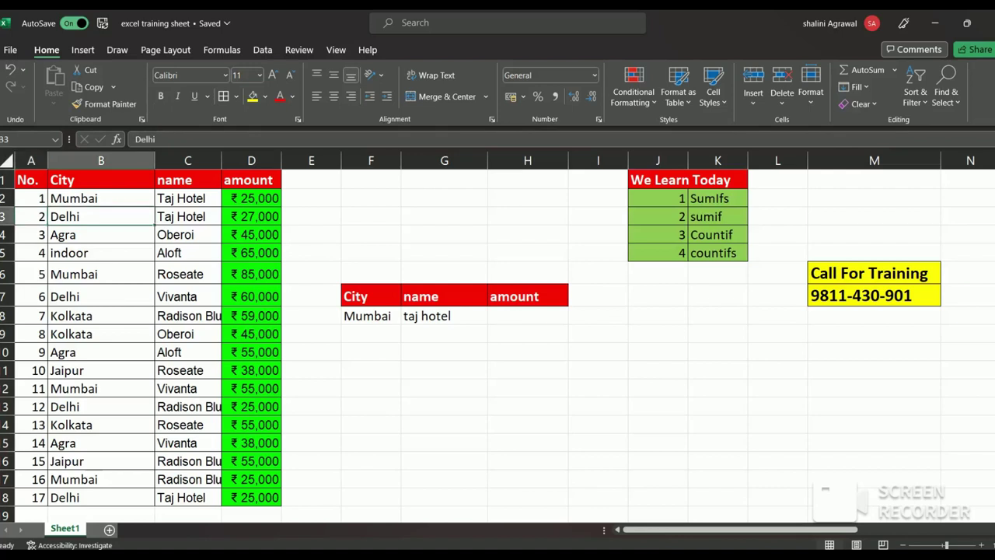
pyautogui.press('Up')
pyautogui.press('Up')
pyautogui.press('Down')
pyautogui.press('Down')
pyautogui.press('Down')
pyautogui.press('Down')
pyautogui.press('Down')
pyautogui.press('Up')
pyautogui.press('Up')
pyautogui.press('Up')
pyautogui.press('Up')
pyautogui.press('Up')
pyautogui.press('Right')
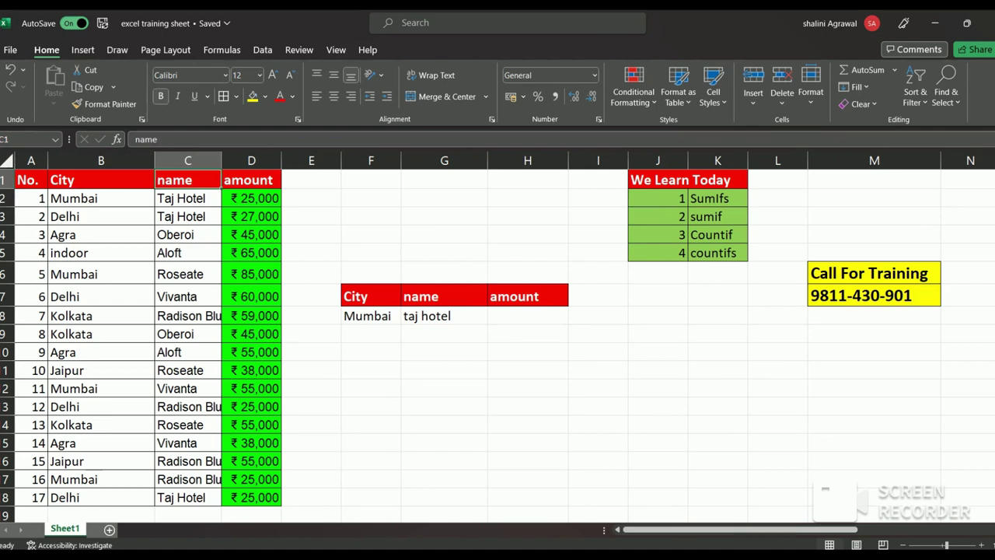
pyautogui.press('Down')
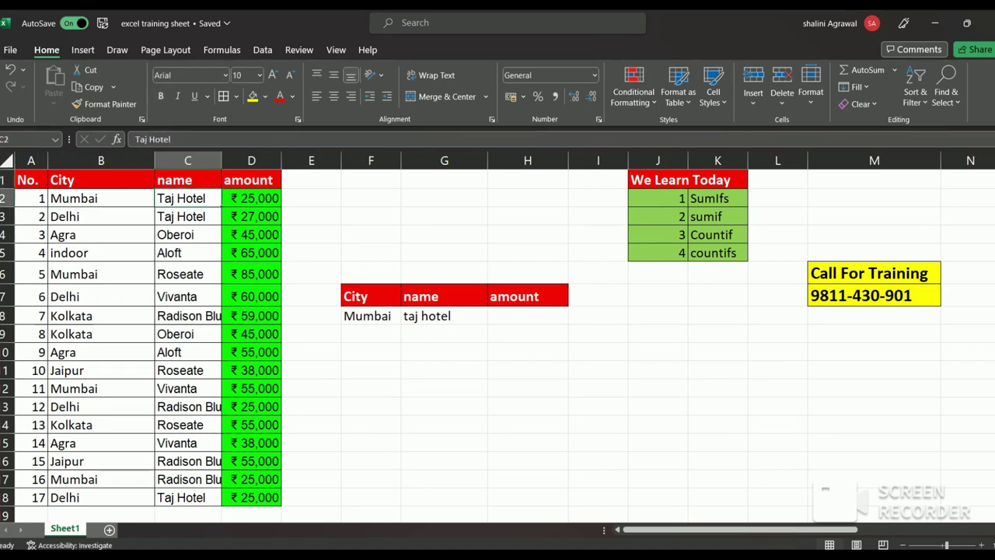
pyautogui.press('Down')
pyautogui.press('Down')
pyautogui.press('Down')
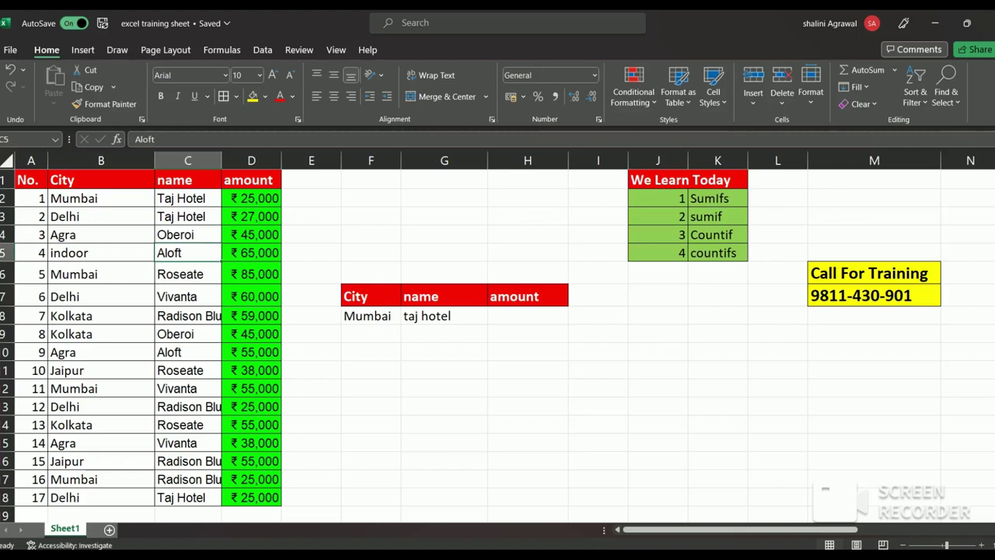
pyautogui.press('Left')
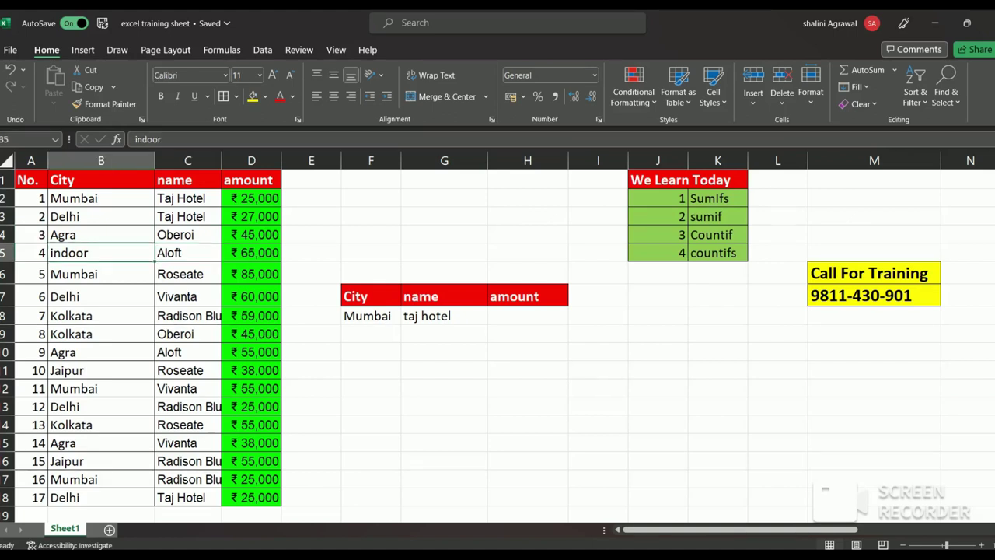
pyautogui.press('Up')
pyautogui.press('Up')
pyautogui.press('Up')
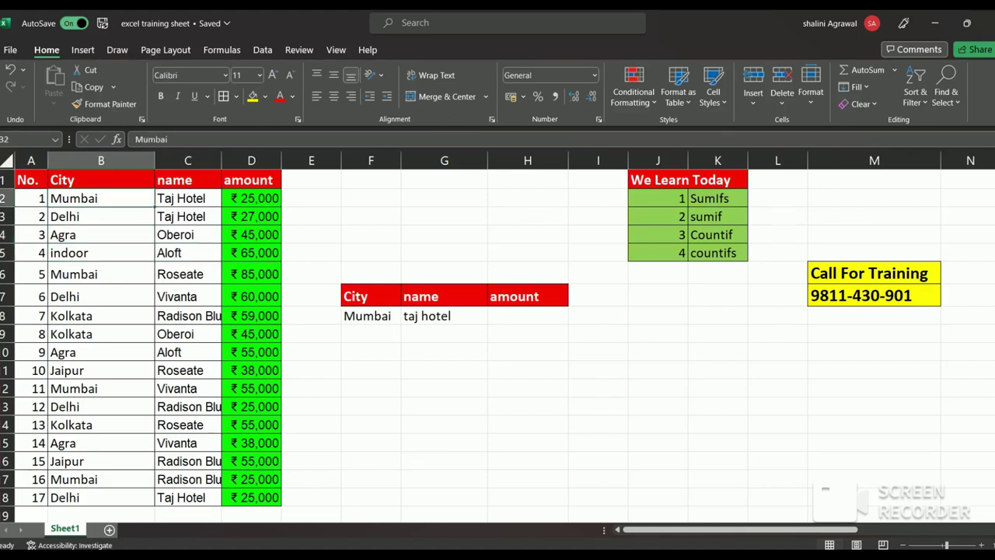
pyautogui.press('Right')
# - Step through the data rows and amount column, checking values such as 65000 and 25000
pyautogui.press('Left')
pyautogui.press('Down')
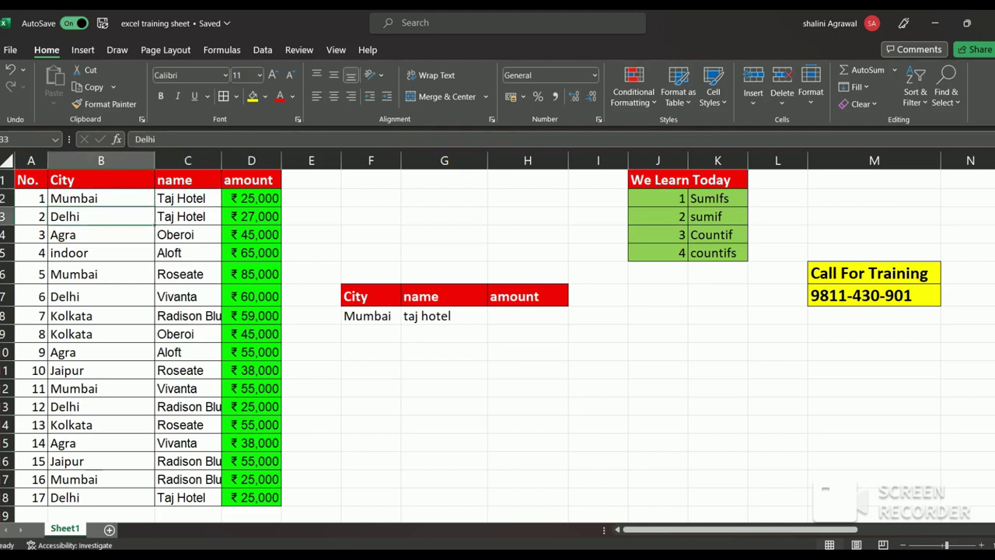
pyautogui.press('Down')
pyautogui.press('Down')
pyautogui.press('Down')
pyautogui.press('Down')
pyautogui.press('Up')
pyautogui.press('Right')
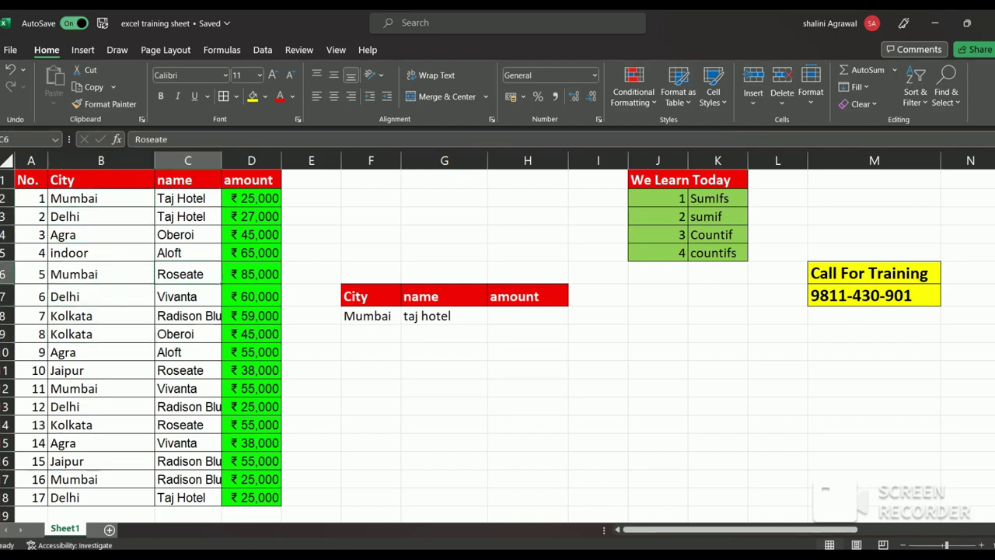
pyautogui.press('Down')
pyautogui.press('Down')
pyautogui.press('Left')
pyautogui.press('Up')
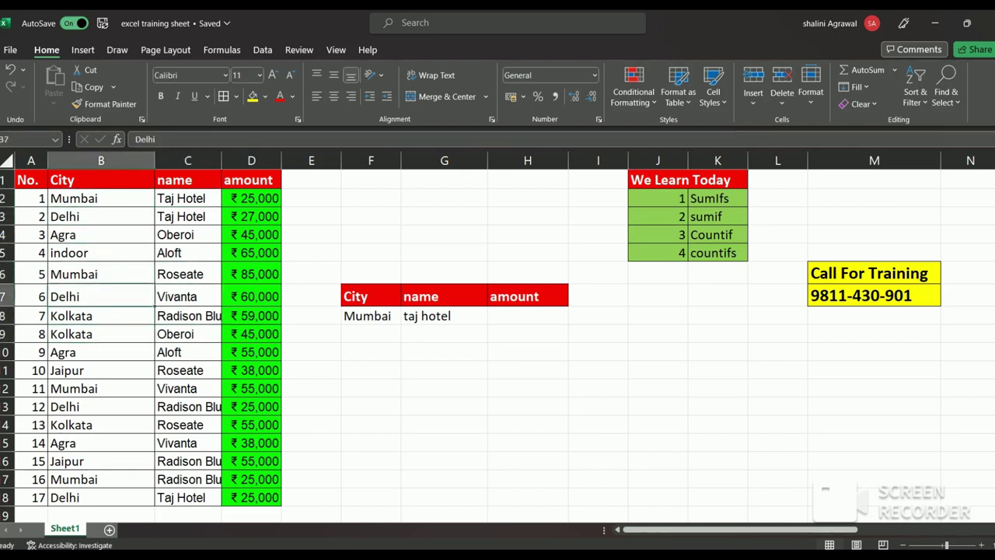
pyautogui.press('Right')
pyautogui.press('Right')
pyautogui.press('Up')
pyautogui.press('Up')
pyautogui.press('Up')
pyautogui.press('Up')
pyautogui.press('Up')
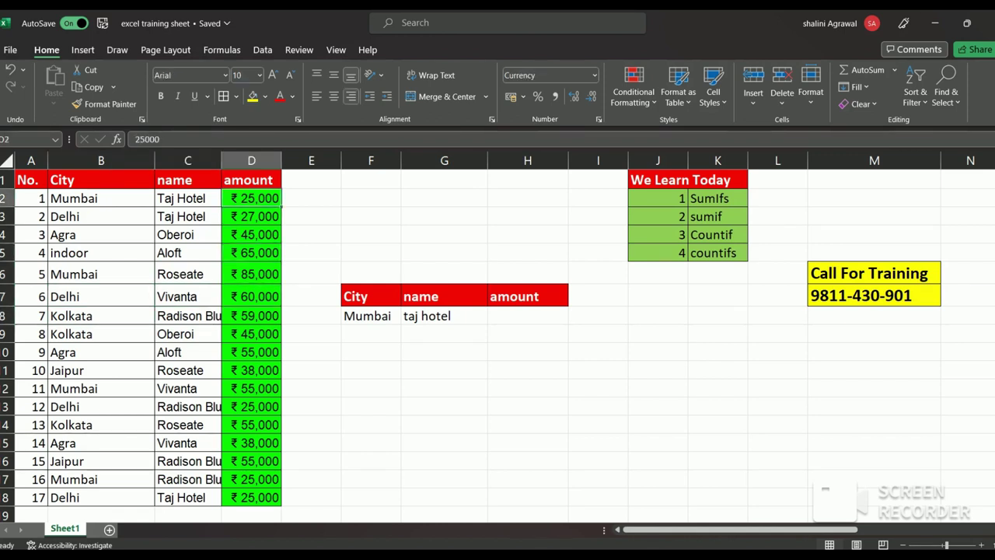
pyautogui.press('Left')
pyautogui.press('Left')
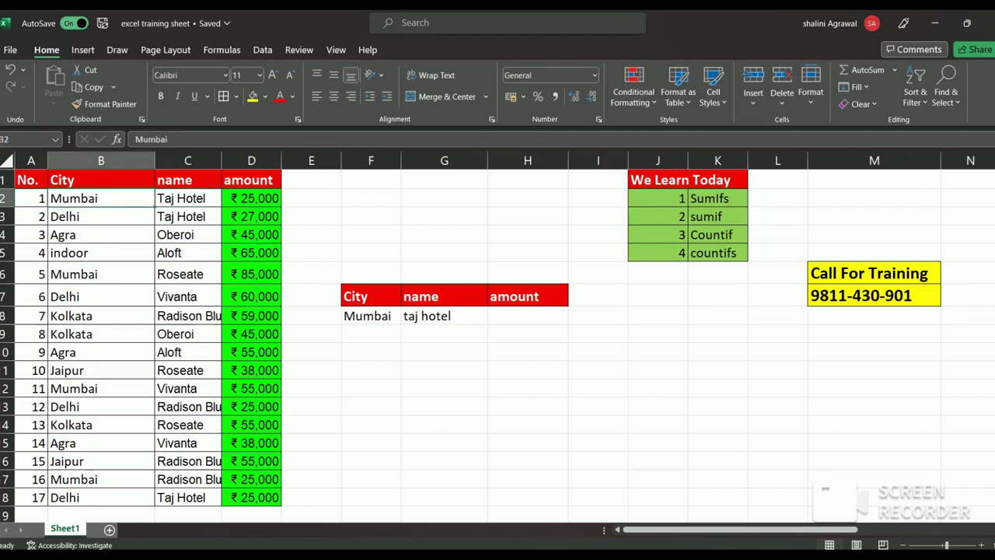
pyautogui.press('Right')
pyautogui.press('Right')
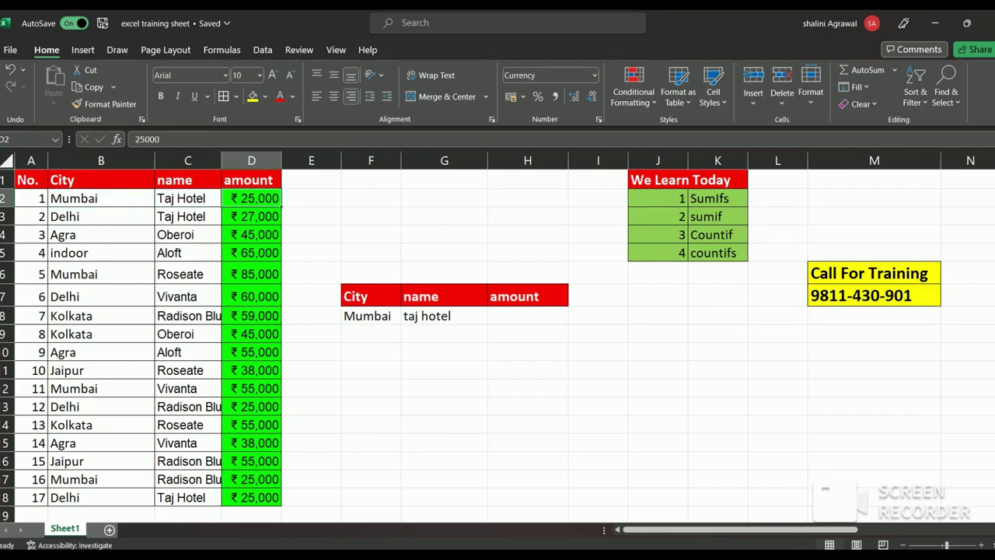
pyautogui.press('Right')
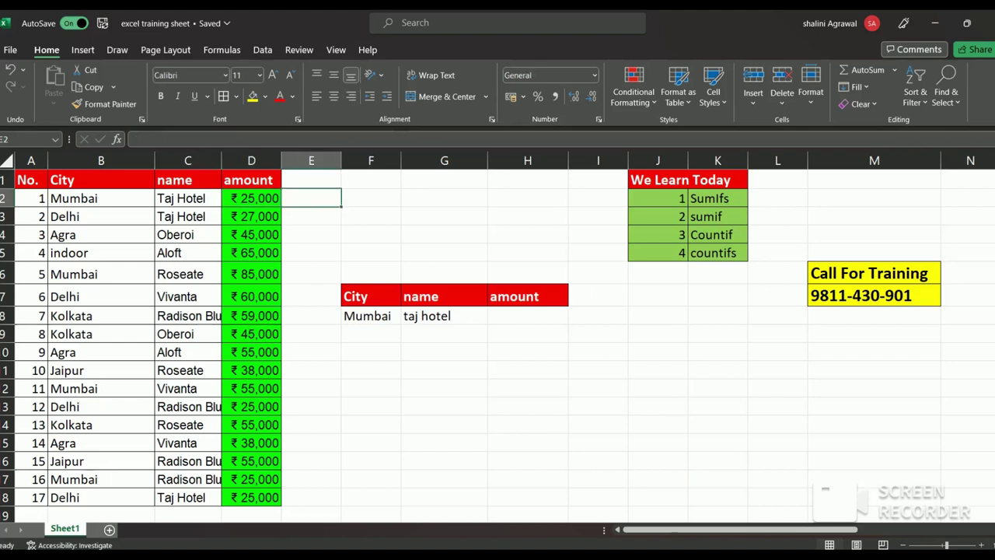
pyautogui.press('Left')
# - Move through the criteria area and the We Learn Today topic list, ending on H8
pyautogui.press('Right')
pyautogui.press('Right')
pyautogui.press('Right')
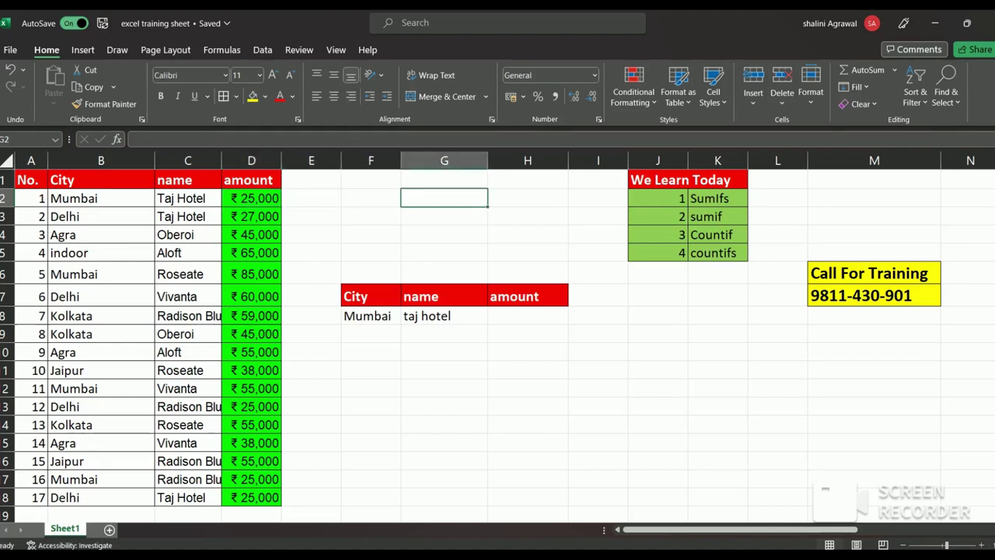
pyautogui.press('Down')
pyautogui.press('Down')
pyautogui.press('Down')
pyautogui.press('Down')
pyautogui.press('Down')
pyautogui.press('Down')
pyautogui.press('Right')
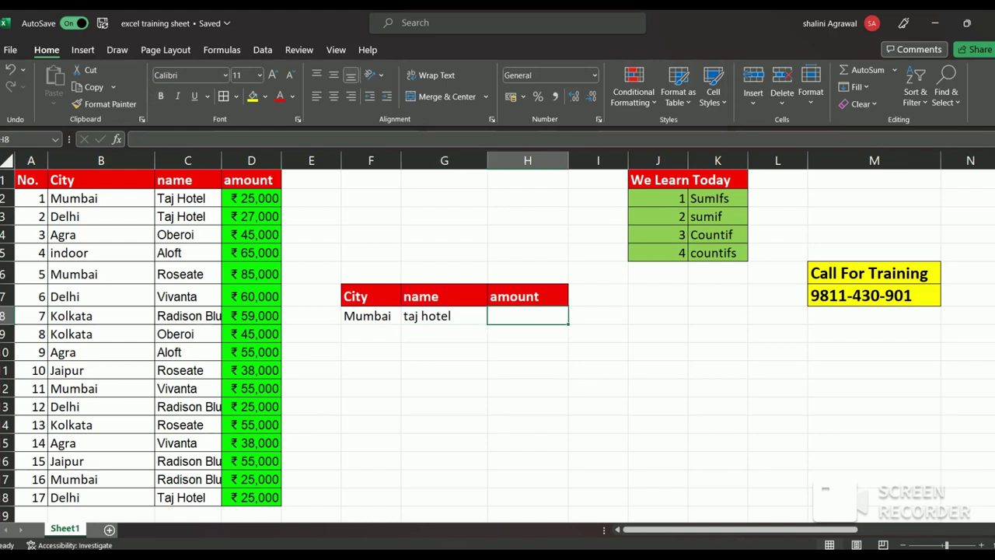
pyautogui.press('Up')
pyautogui.press('Up')
pyautogui.press('Up')
pyautogui.press('Right')
pyautogui.press('Right')
pyautogui.press('Up')
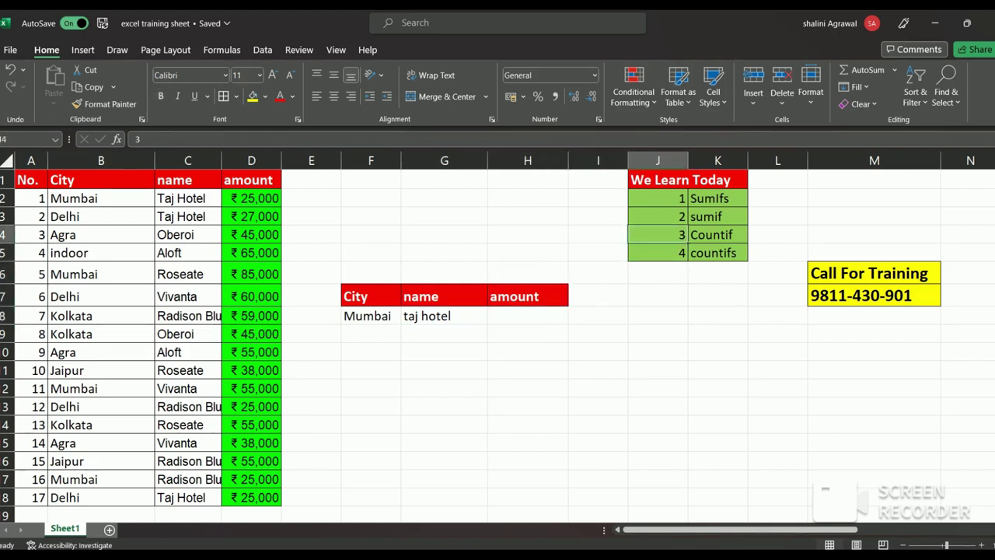
pyautogui.press('Up')
pyautogui.press('Up')
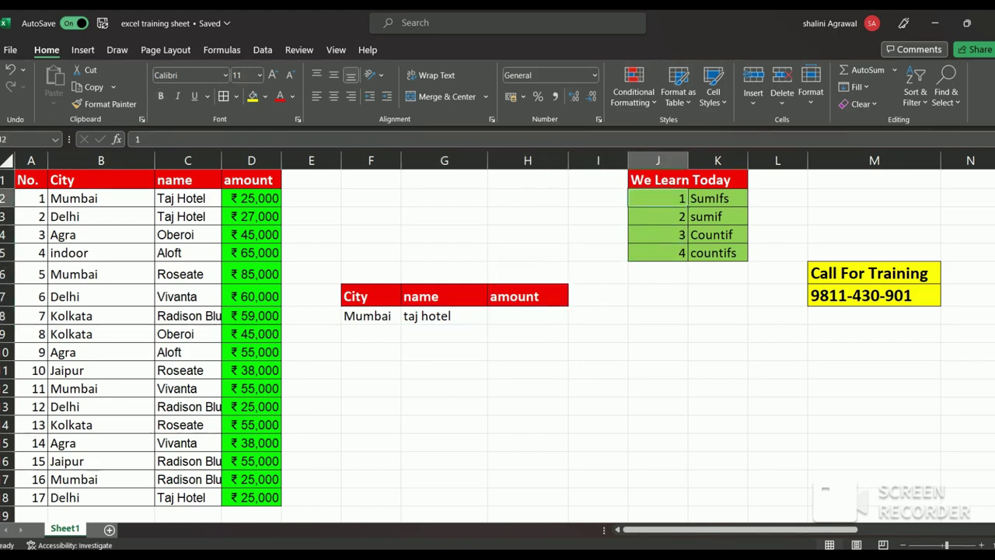
pyautogui.press('Right')
pyautogui.press('Down')
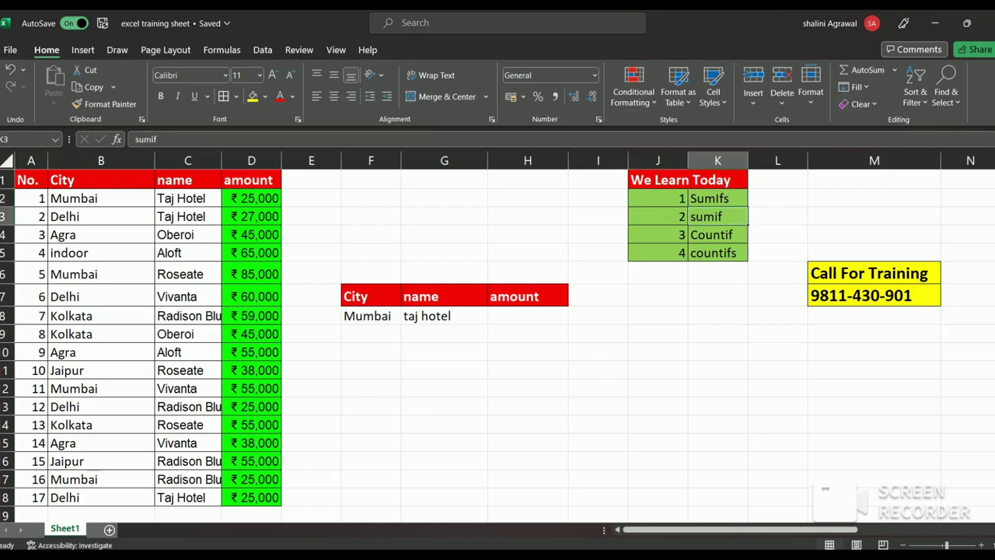
pyautogui.press('Down')
pyautogui.press('Down')
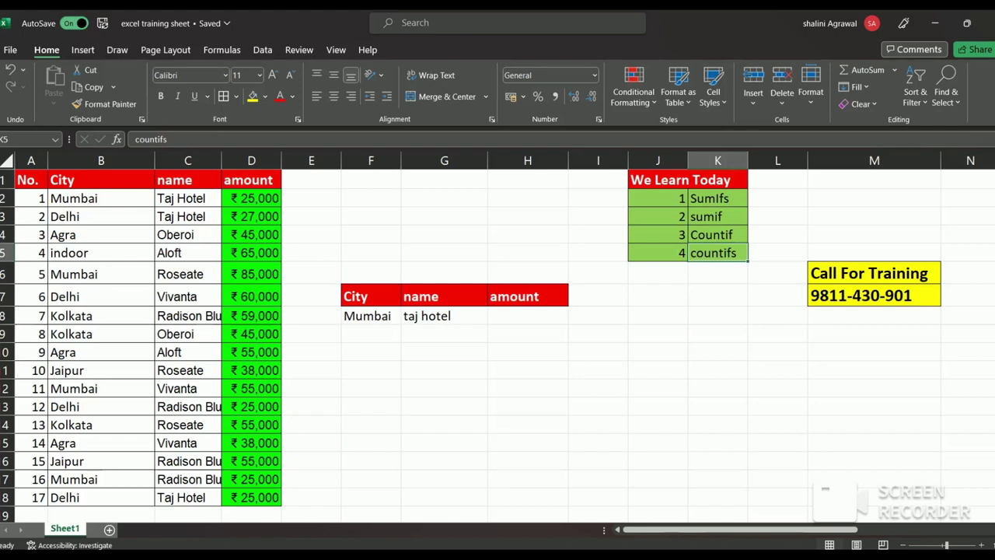
pyautogui.press('Left')
pyautogui.press('Down')
pyautogui.press('Down')
pyautogui.press('Left')
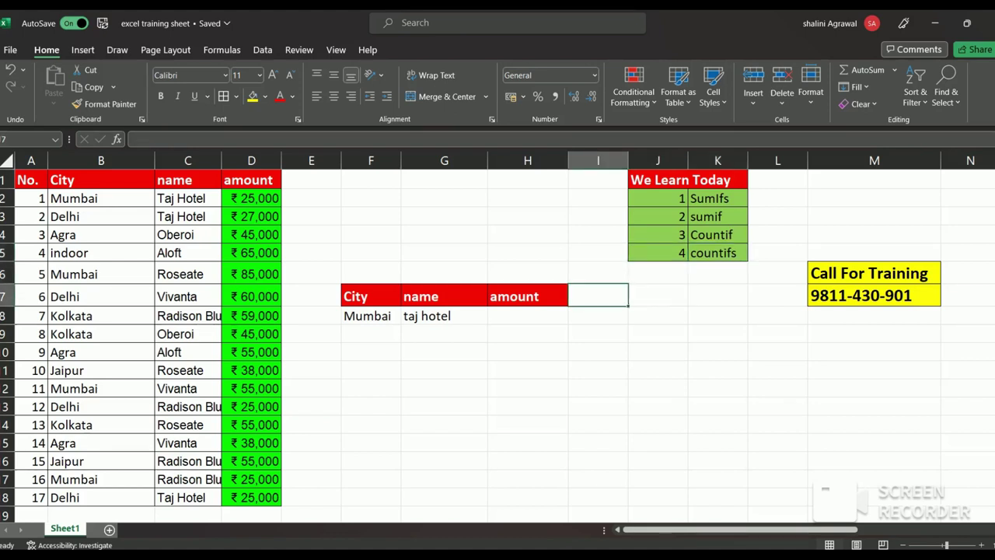
pyautogui.press('Down')
pyautogui.press('Left')
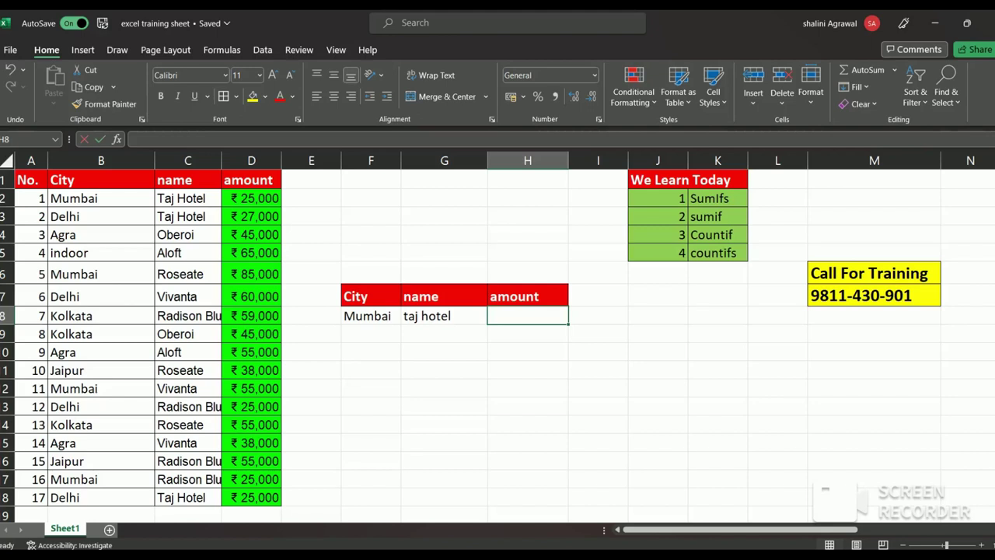
# - Start a SUMIFS formula in H8 via =sumifs and autocomplete
pyautogui.write('=sumi')
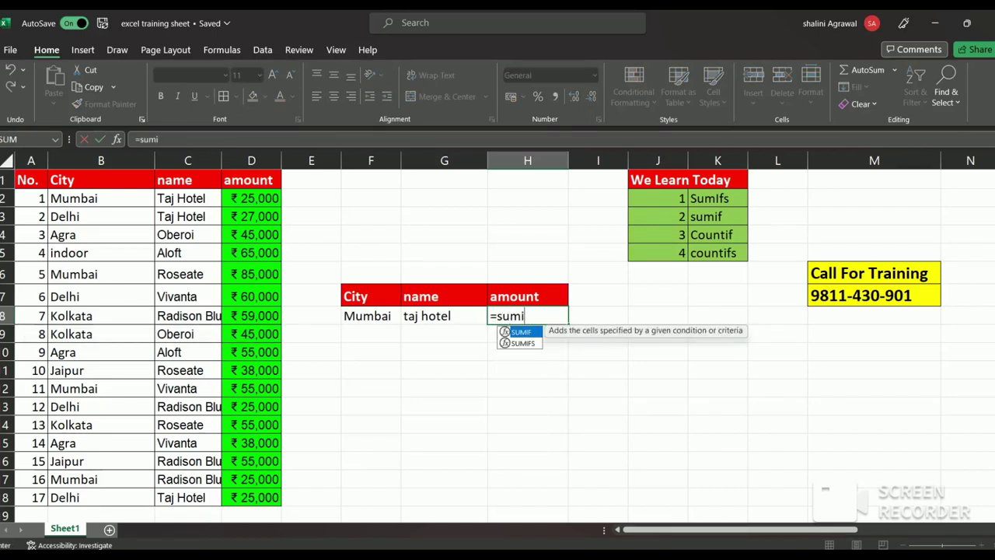
pyautogui.write('fs')
pyautogui.press('Tab')
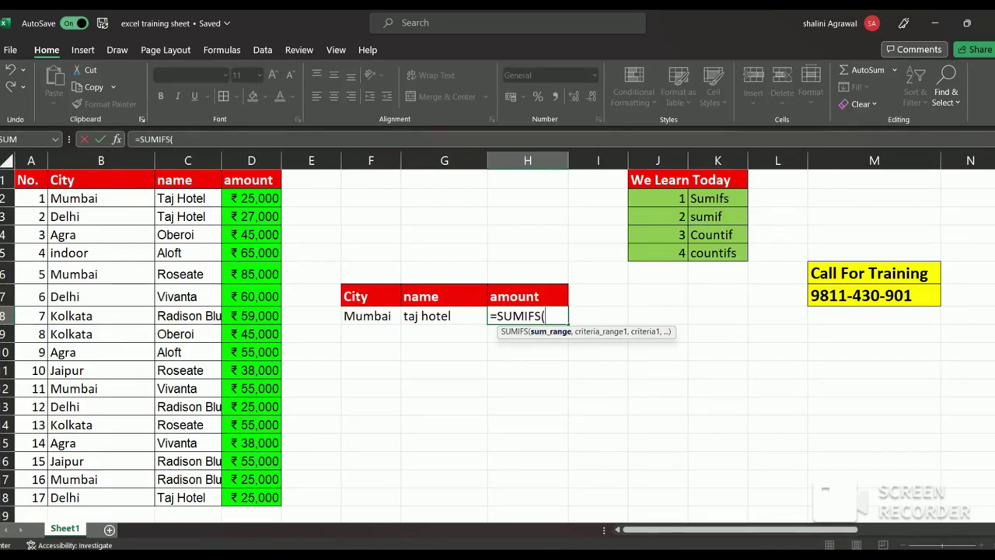
# - Give the SUMIFS sum range D2:D18 and first criteria range B2:B18
pyautogui.click(251, 198)
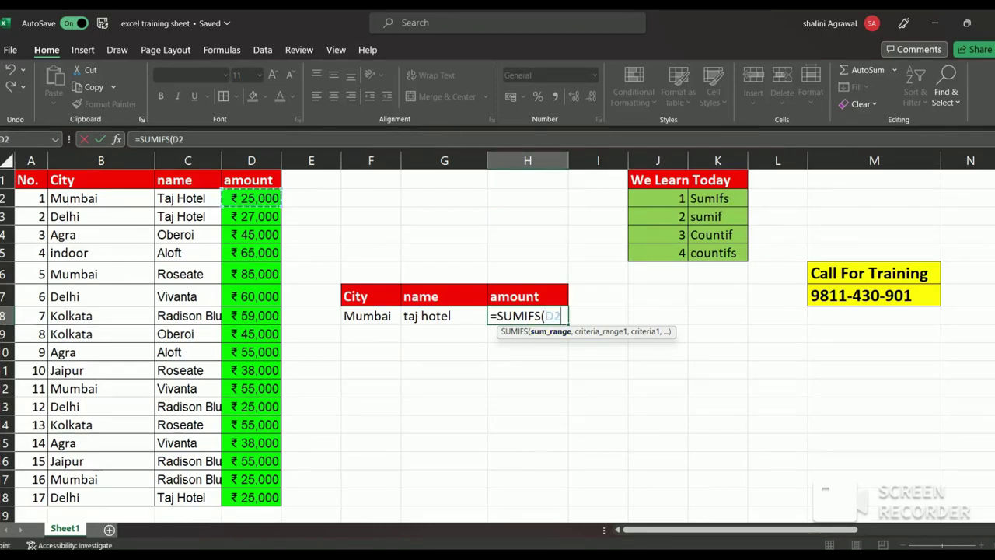
pyautogui.moveTo(251, 198); pyautogui.dragTo(252, 498)
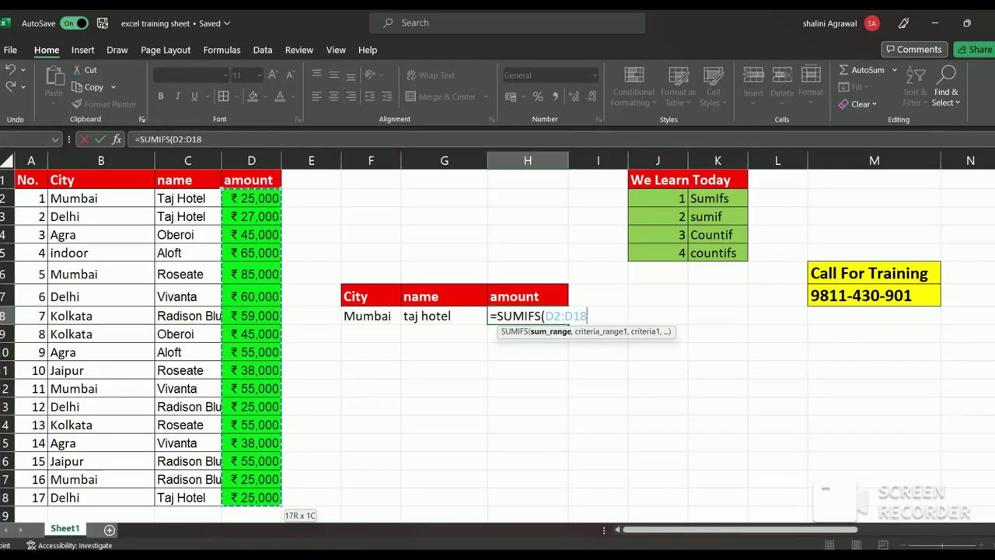
pyautogui.write(',')
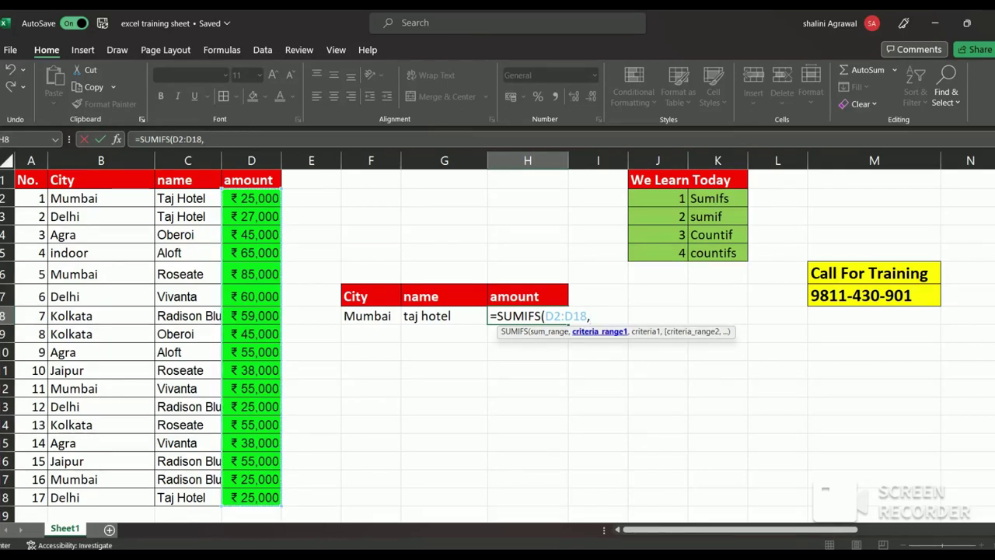
pyautogui.moveTo(100, 198); pyautogui.dragTo(100, 497)
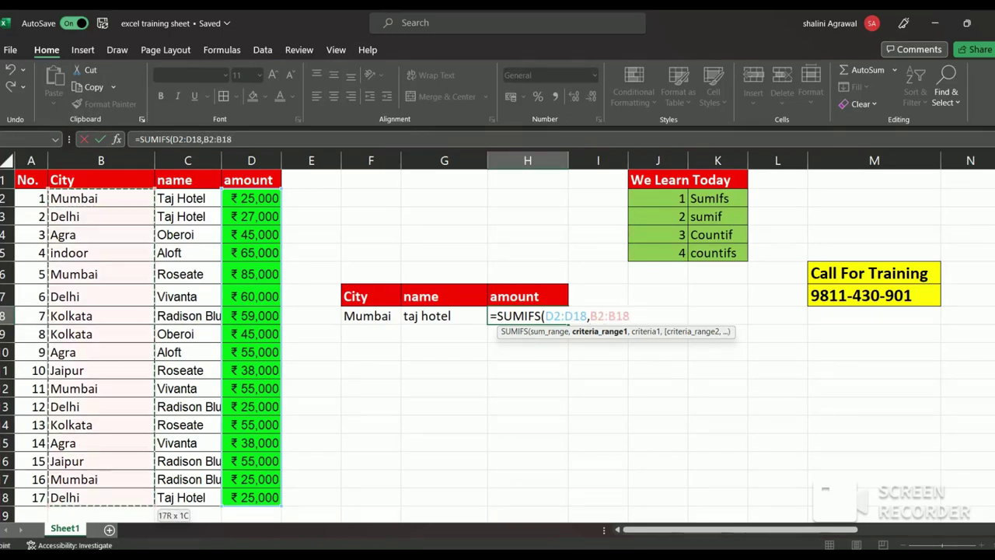
pyautogui.write(',')
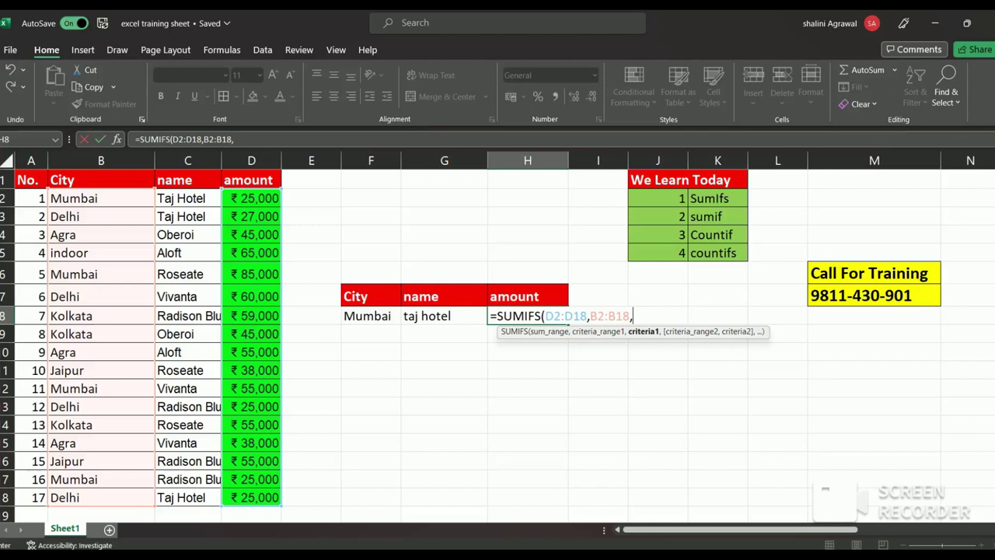
# - Add criteria F8, C2:C18 and G8 to the SUMIFS, removing the stray comma and closing it
pyautogui.press('Left')
pyautogui.press('Left')
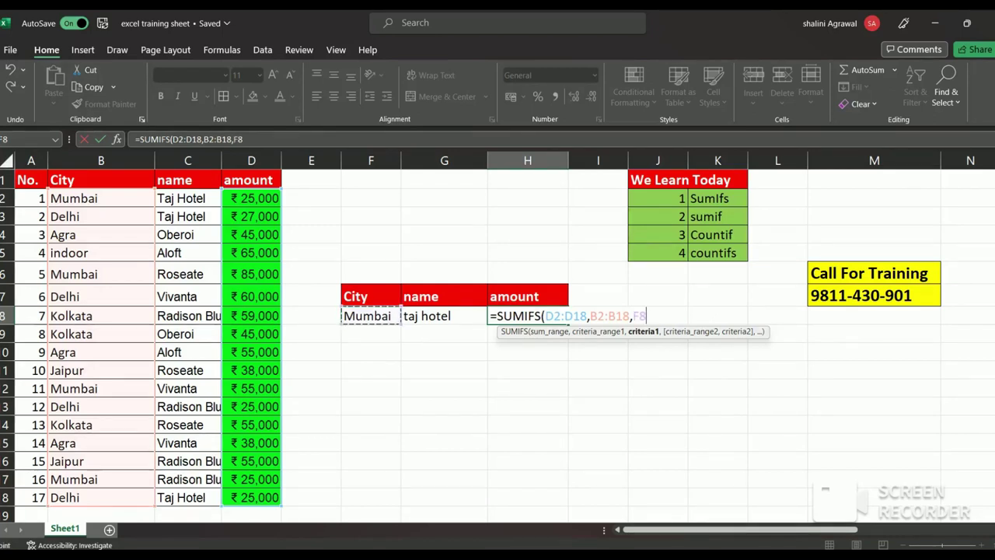
pyautogui.write(',')
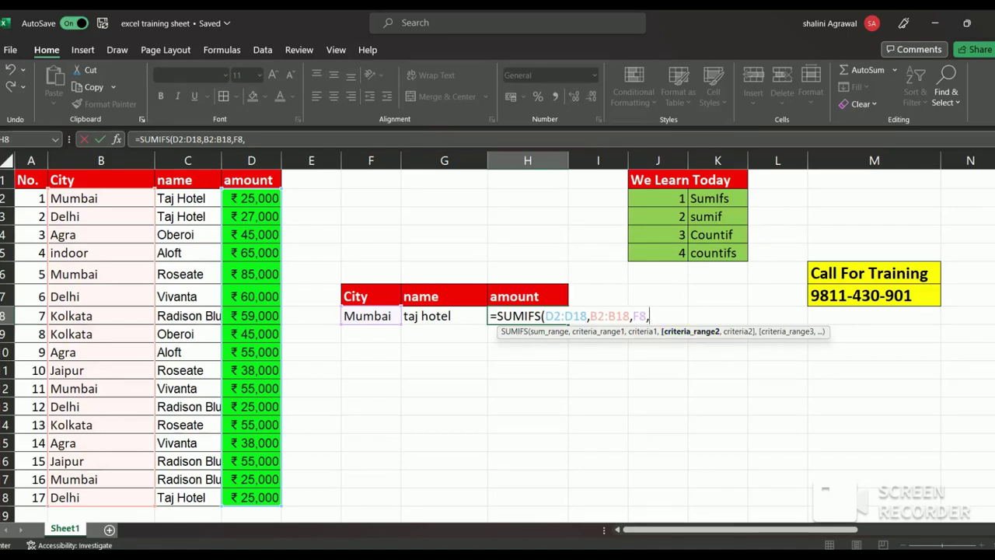
pyautogui.click(187, 199)
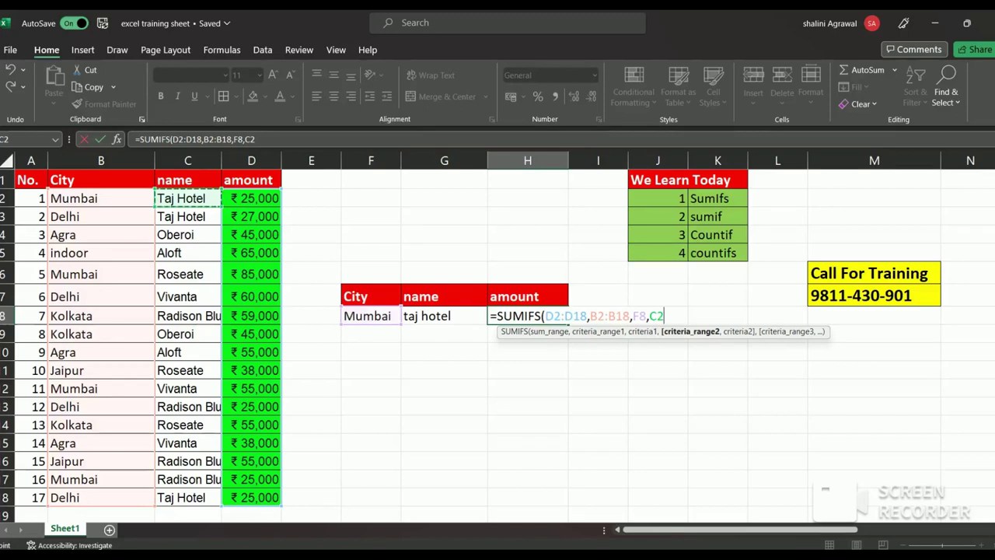
pyautogui.moveTo(188, 199); pyautogui.dragTo(186, 498)
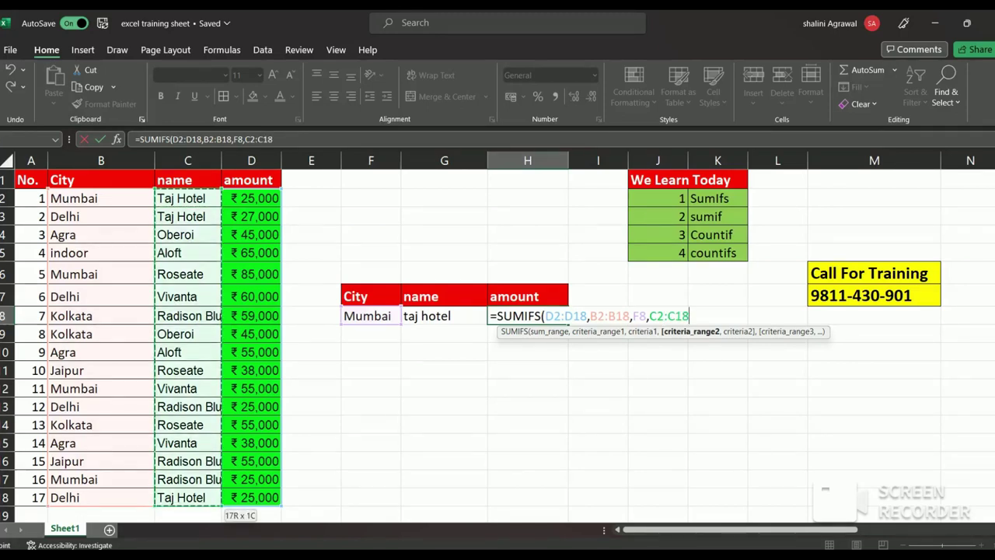
pyautogui.write(',')
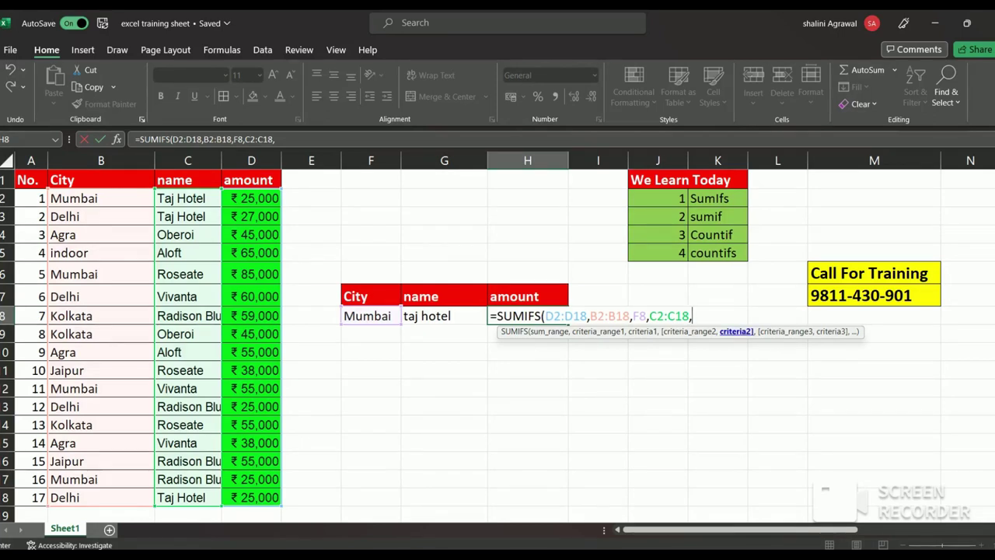
pyautogui.press('Left')
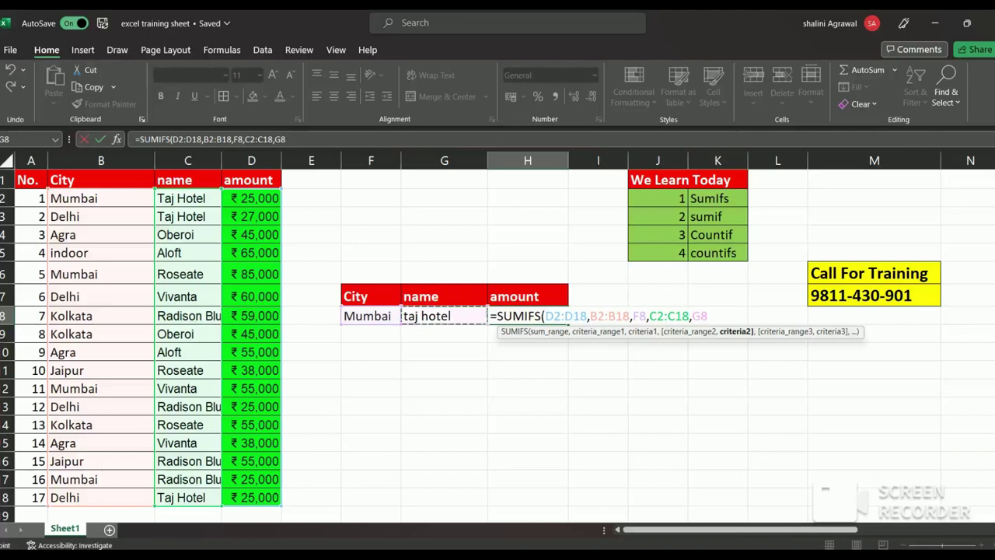
pyautogui.write(',')
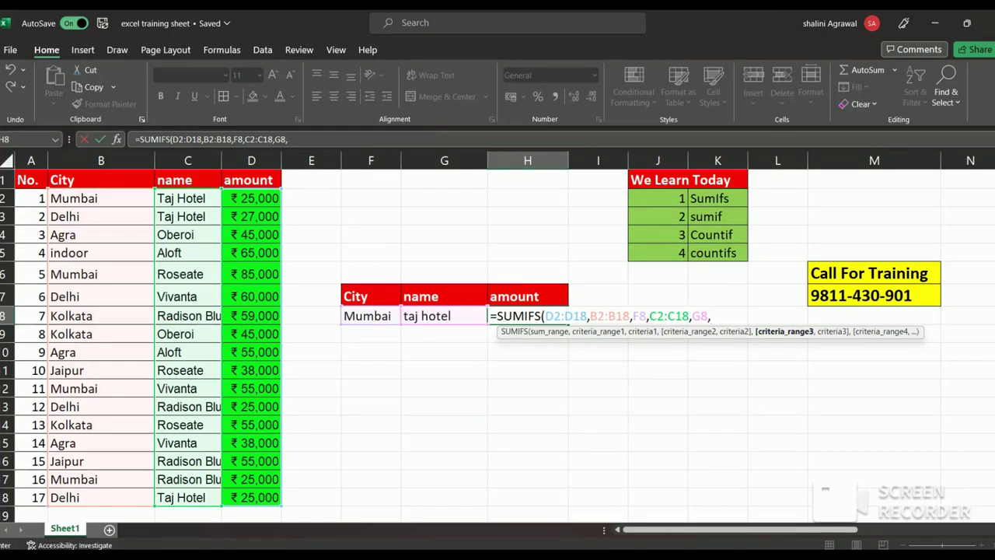
pyautogui.press('BackSpace')
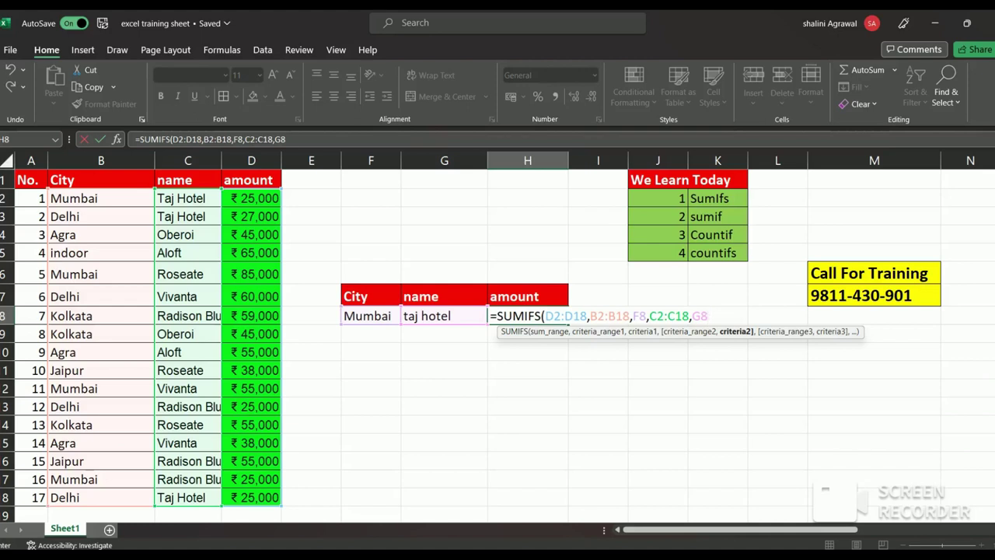
pyautogui.write(')')
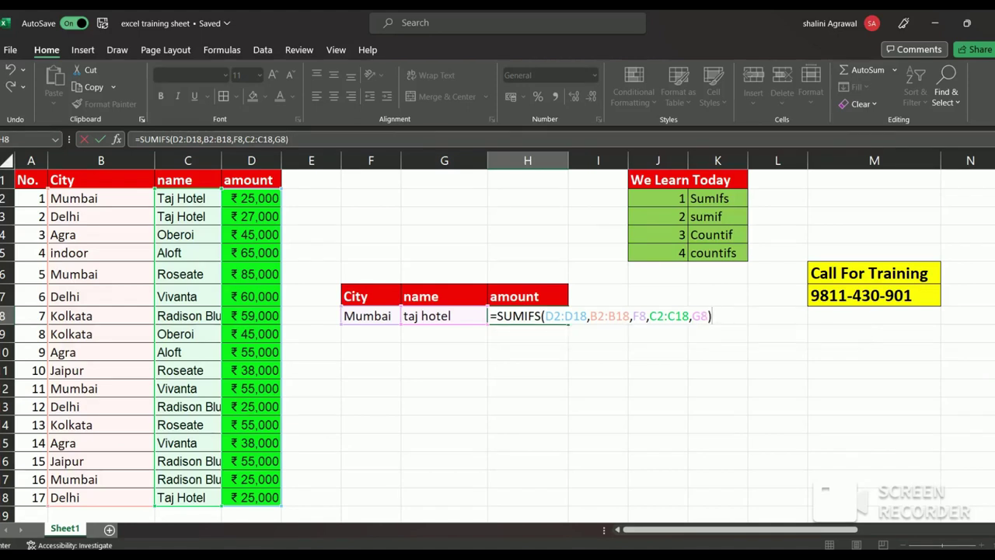
pyautogui.press('Return')
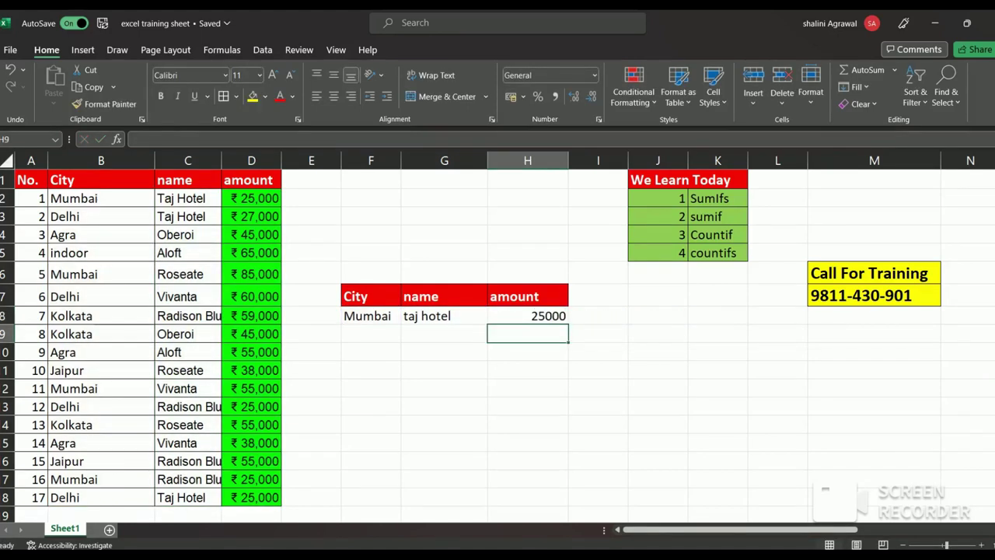
pyautogui.press('Up')
pyautogui.press('Left')
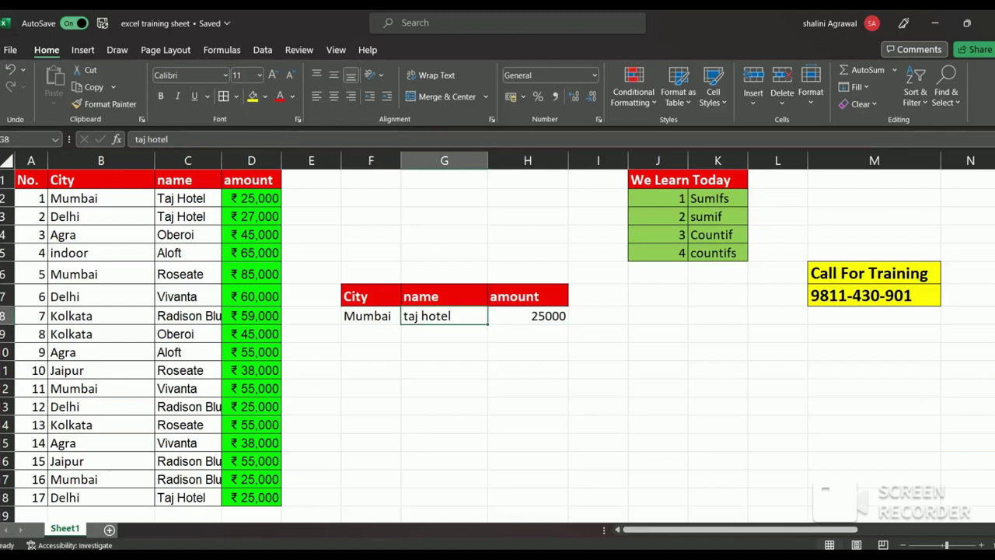
pyautogui.press('Left')
pyautogui.press('Left')
pyautogui.press('Right')
pyautogui.press('Right')
pyautogui.press('Right')
pyautogui.press('Up')
pyautogui.press('Up')
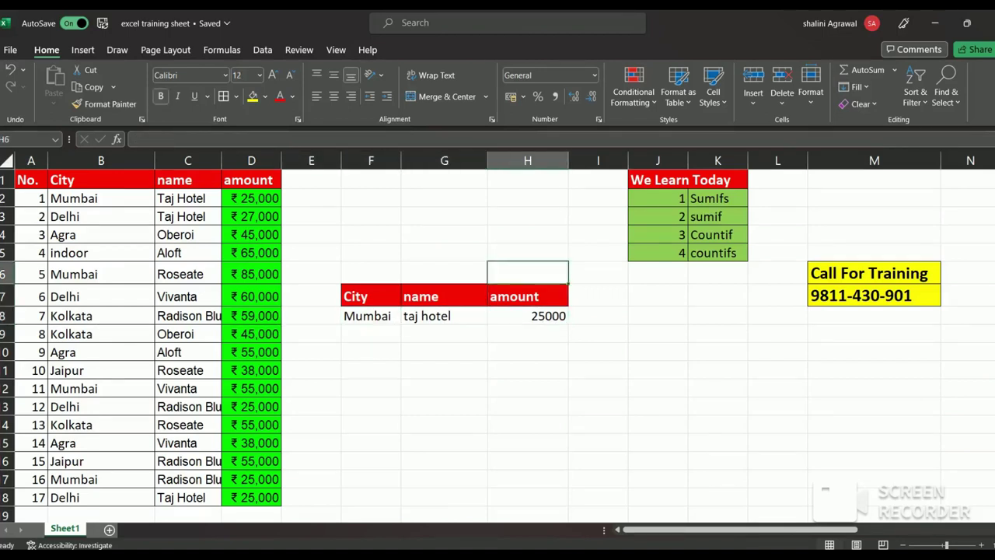
pyautogui.press('Left')
pyautogui.press('Up')
pyautogui.press('Up')
pyautogui.press('Right')
pyautogui.press('Down')
pyautogui.press('Down')
pyautogui.press('Down')
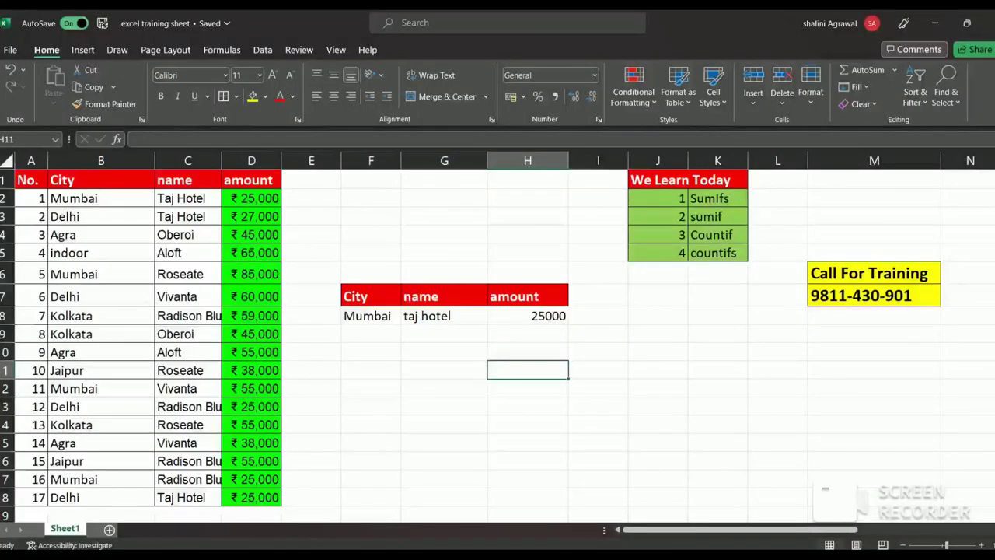
pyautogui.press('Up')
pyautogui.press('Up')
pyautogui.press('Up')
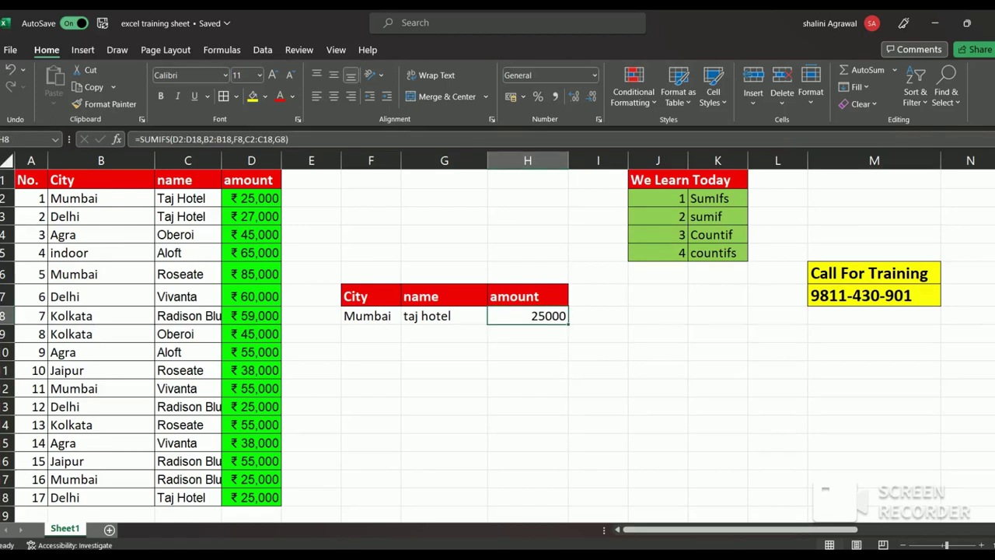
pyautogui.press('Left')
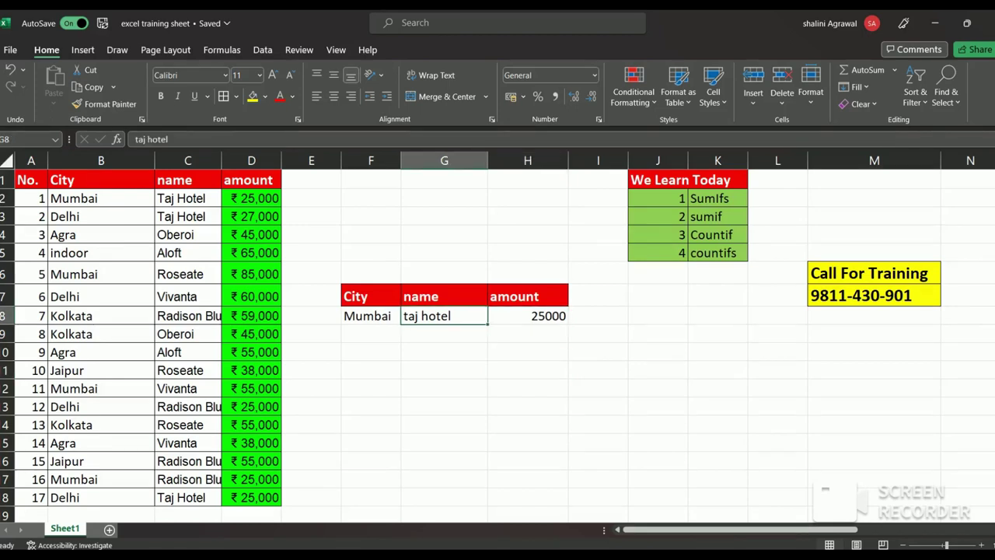
pyautogui.press('Left')
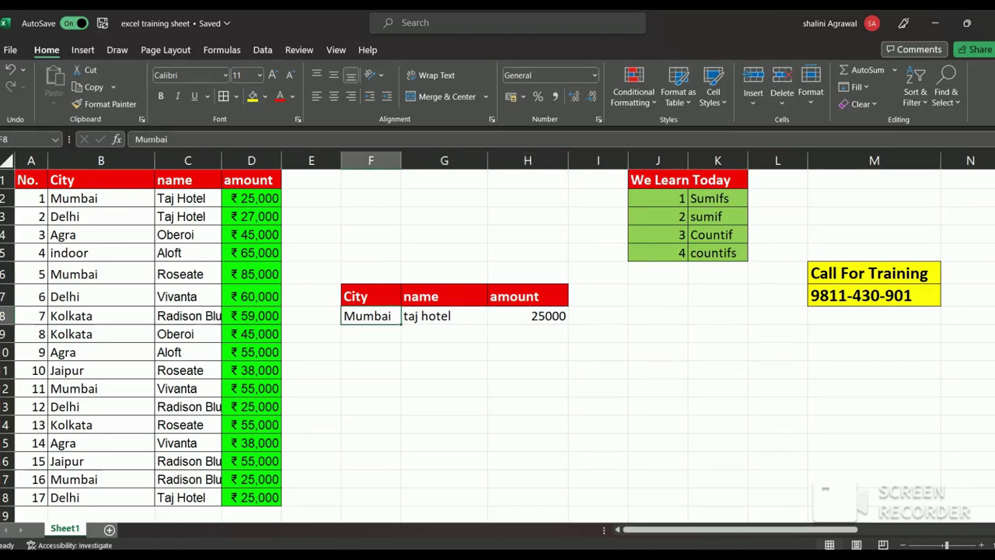
# - Change the city criterion in F8 to Delhi and check H8 recalculates to 52000
pyautogui.write('Delhi')
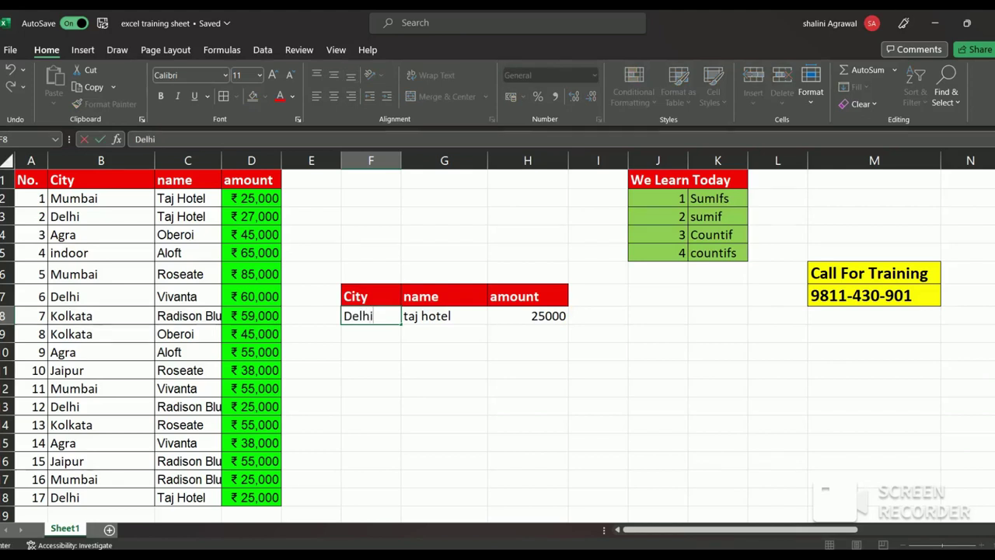
pyautogui.press('Return')
pyautogui.press('Up')
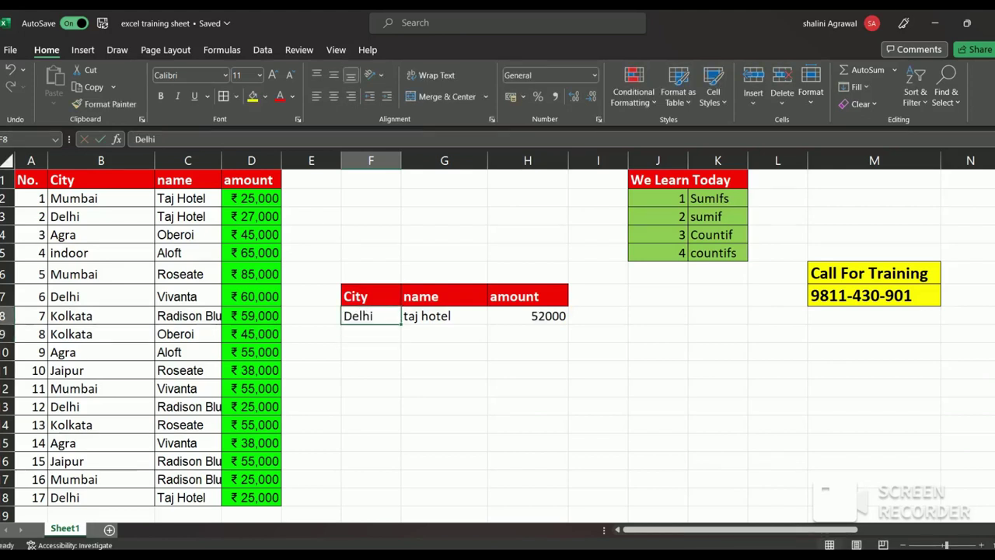
pyautogui.press('Right')
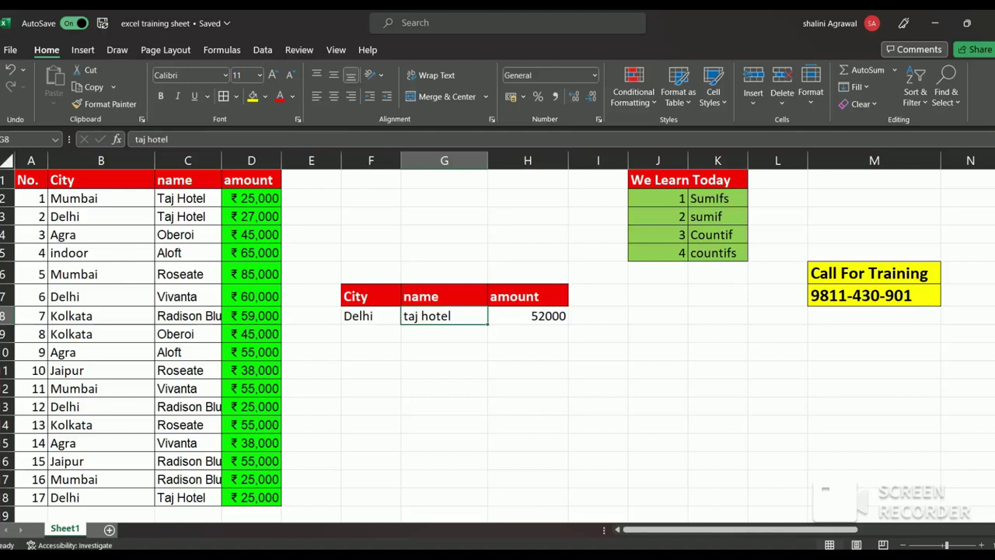
pyautogui.press('Left')
pyautogui.press('Right')
pyautogui.press('Right')
pyautogui.press('Right')
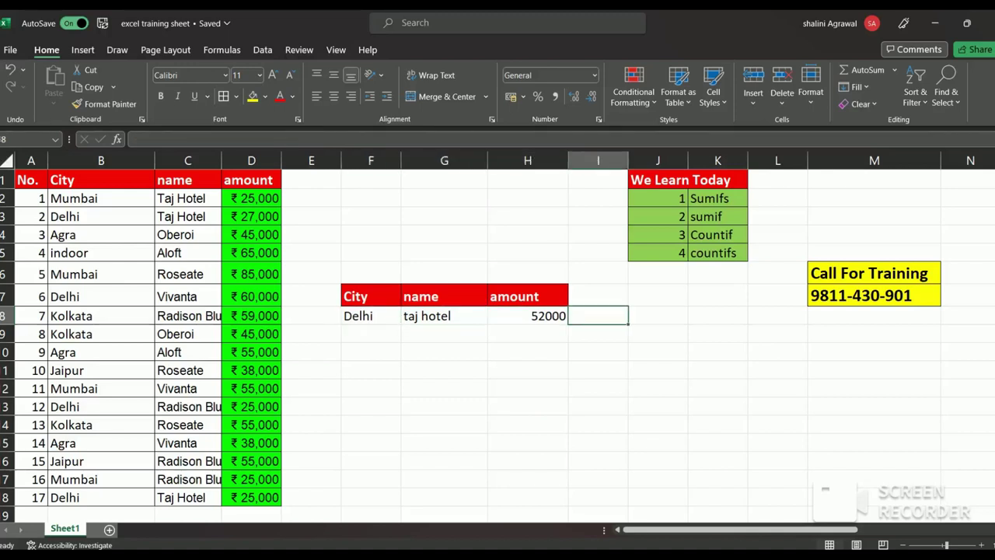
pyautogui.press('Left')
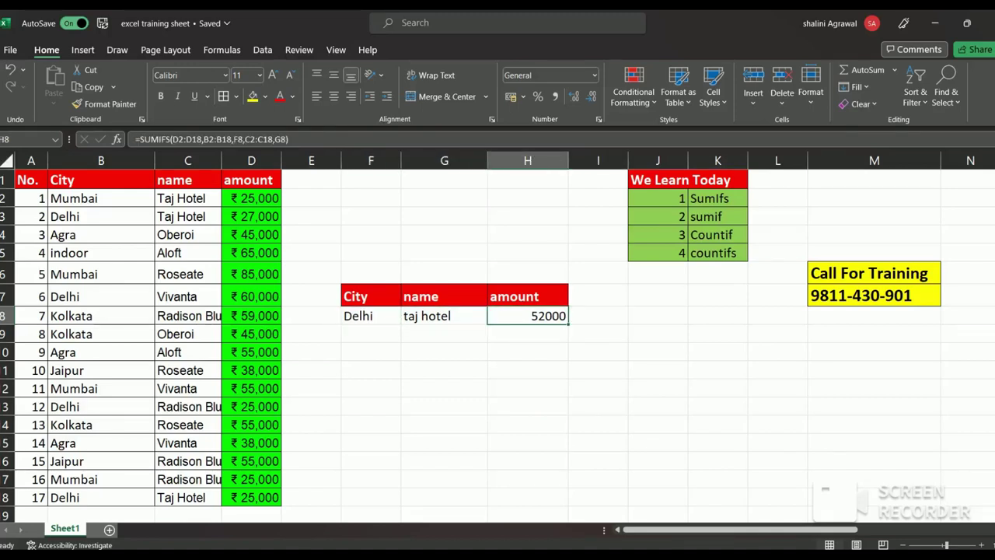
pyautogui.click(252, 216)
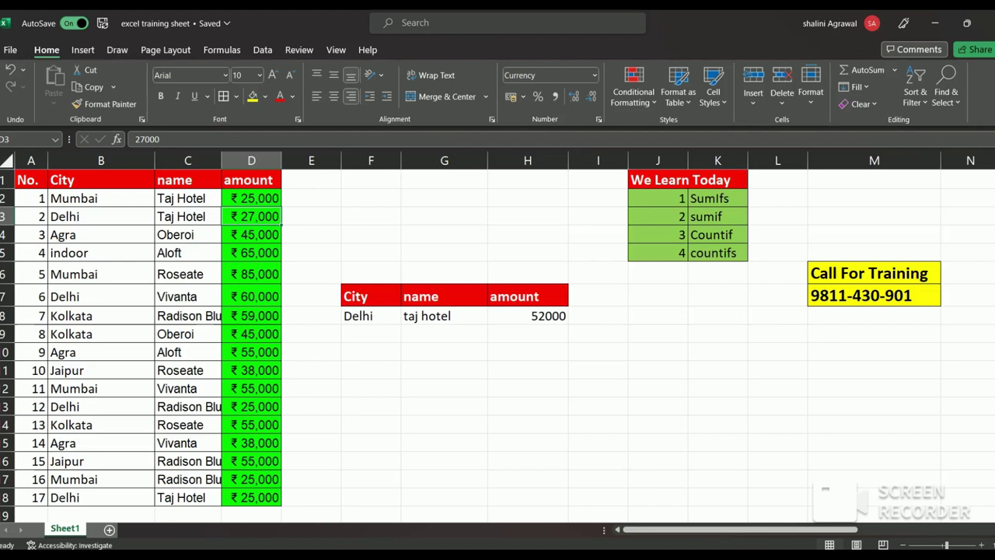
pyautogui.press('Left')
pyautogui.press('Left')
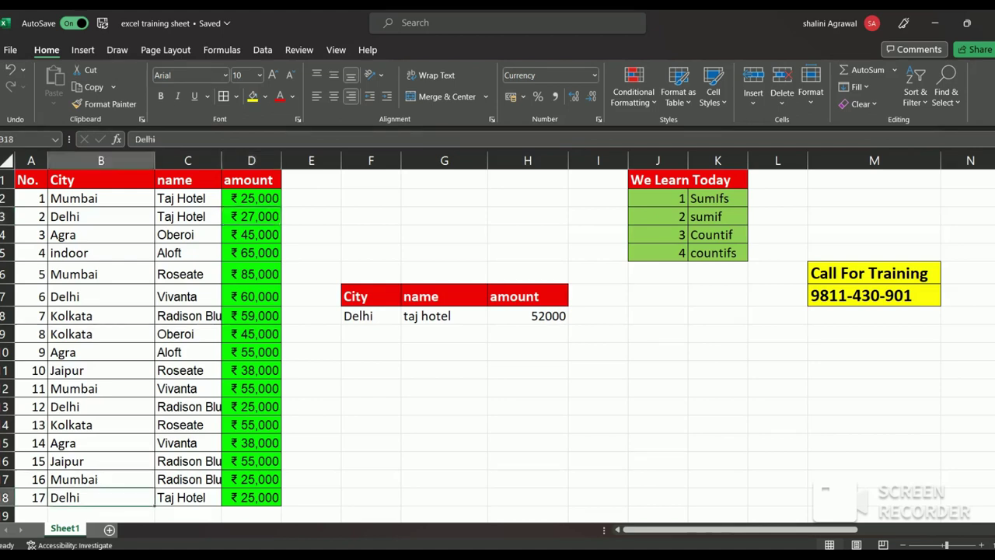
pyautogui.hotkey('ctrl', 'Down')
pyautogui.press('Right')
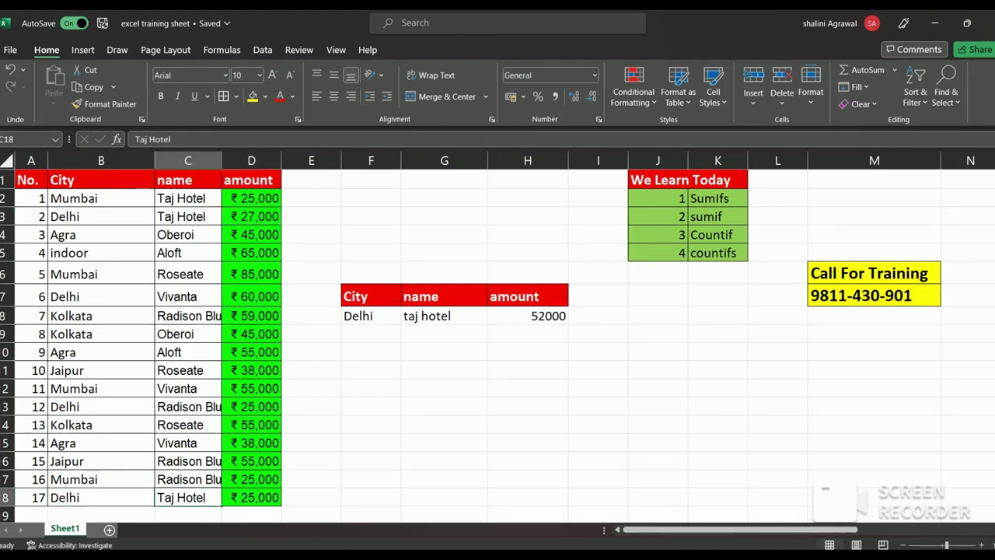
pyautogui.press('Right')
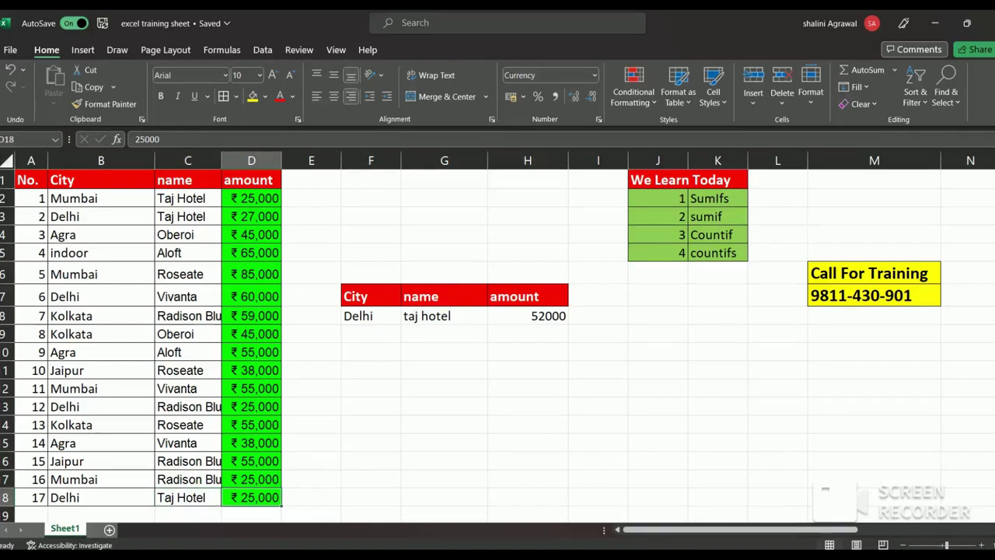
pyautogui.keyDown('ctrl'); pyautogui.click(251, 216); pyautogui.keyUp('ctrl')
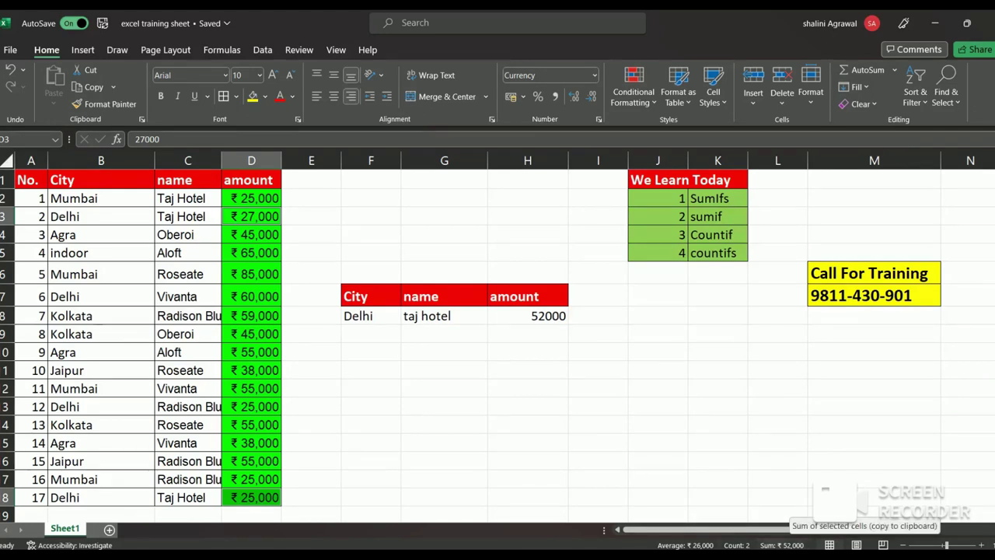
pyautogui.click(537, 316)
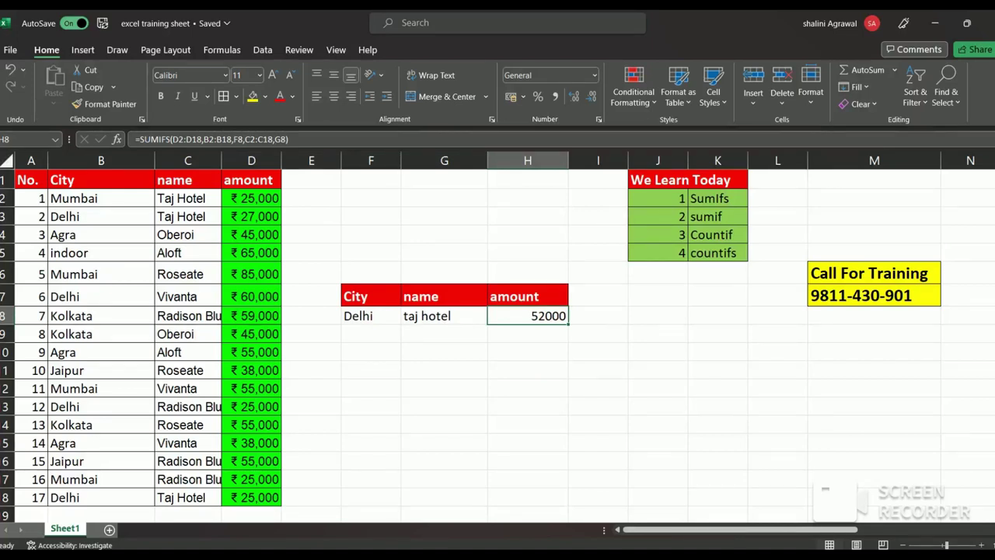
# - Copy Taj Hotel from C2 over the Radison Blu entry in C13
pyautogui.click(187, 407)
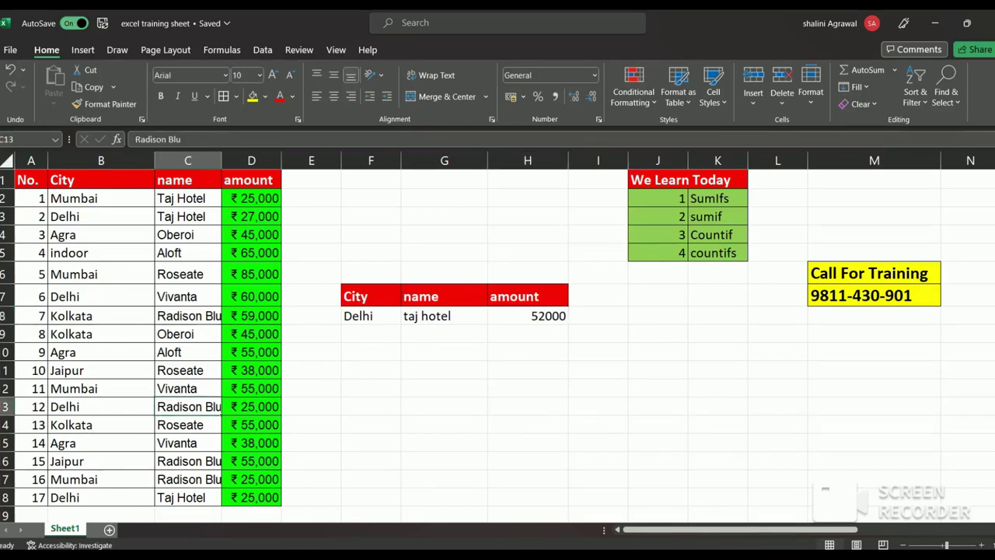
pyautogui.click(188, 198)
pyautogui.hotkey('ctrl', 'c')
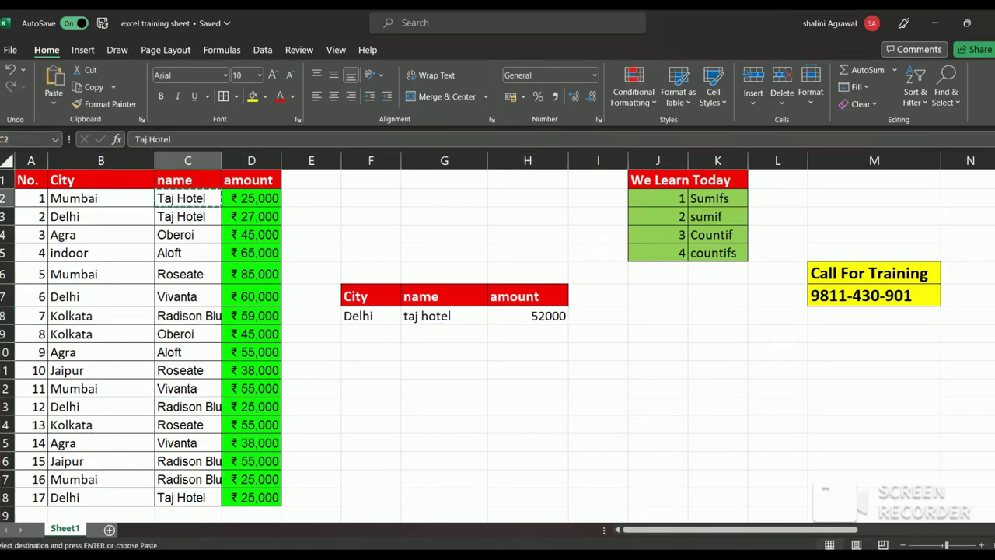
pyautogui.press('Down')
pyautogui.press('Down')
pyautogui.press('Down')
pyautogui.press('Down')
pyautogui.press('Down')
pyautogui.press('Down')
pyautogui.press('Down')
pyautogui.press('Down')
pyautogui.press('Down')
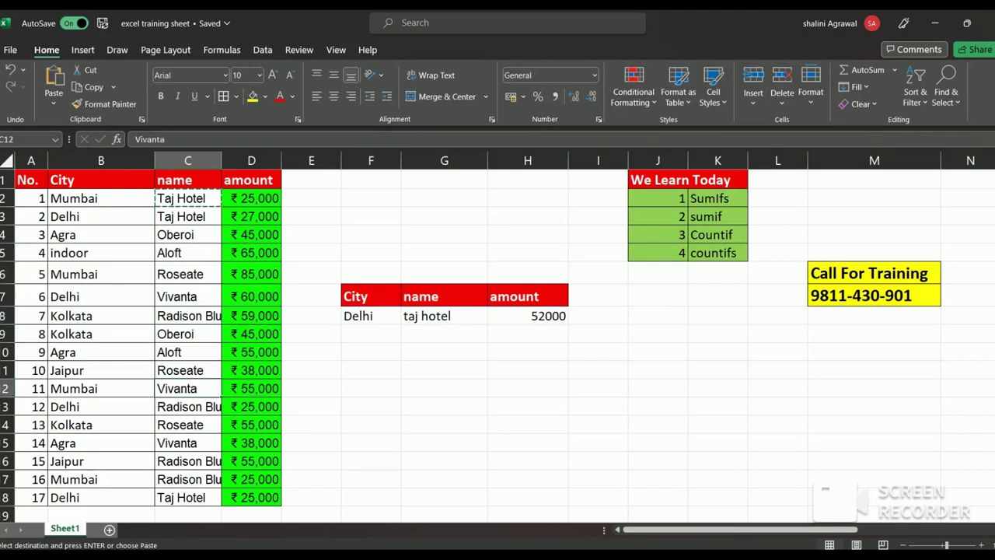
pyautogui.press('Down')
pyautogui.press('Down')
pyautogui.press('Down')
pyautogui.press('Down')
pyautogui.press('Up')
pyautogui.press('Up')
pyautogui.press('Up')
pyautogui.press('Up')
pyautogui.press('Up')
pyautogui.press('Up')
pyautogui.press('Up')
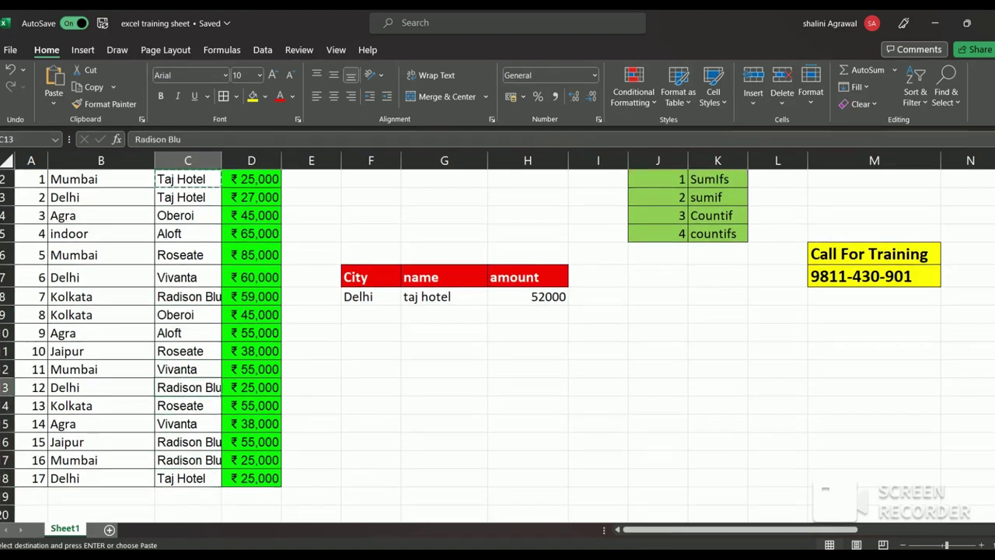
pyautogui.hotkey('ctrl', 'v')
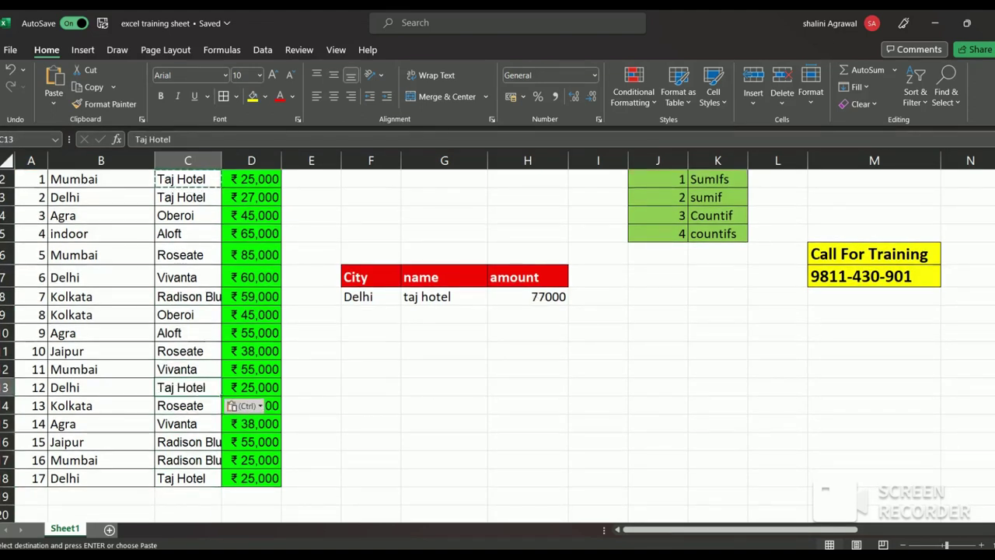
# - Return to H8 to confirm the SUMIFS total is now 77000
pyautogui.press('Right')
pyautogui.press('Right')
pyautogui.press('Right')
pyautogui.press('Right')
pyautogui.press('Up')
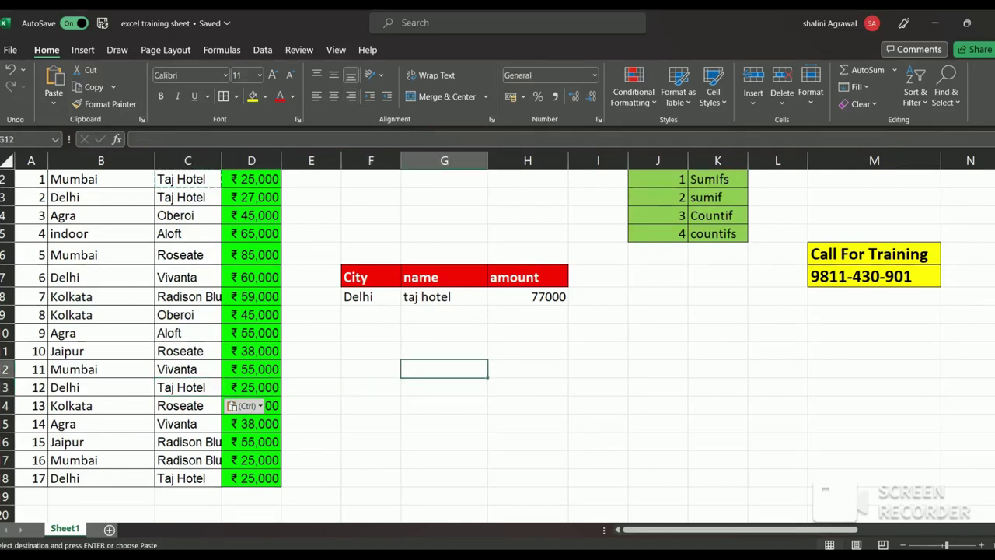
pyautogui.press('Up')
pyautogui.press('Up')
pyautogui.press('Up')
pyautogui.press('Up')
pyautogui.press('Right')
pyautogui.press('Left')
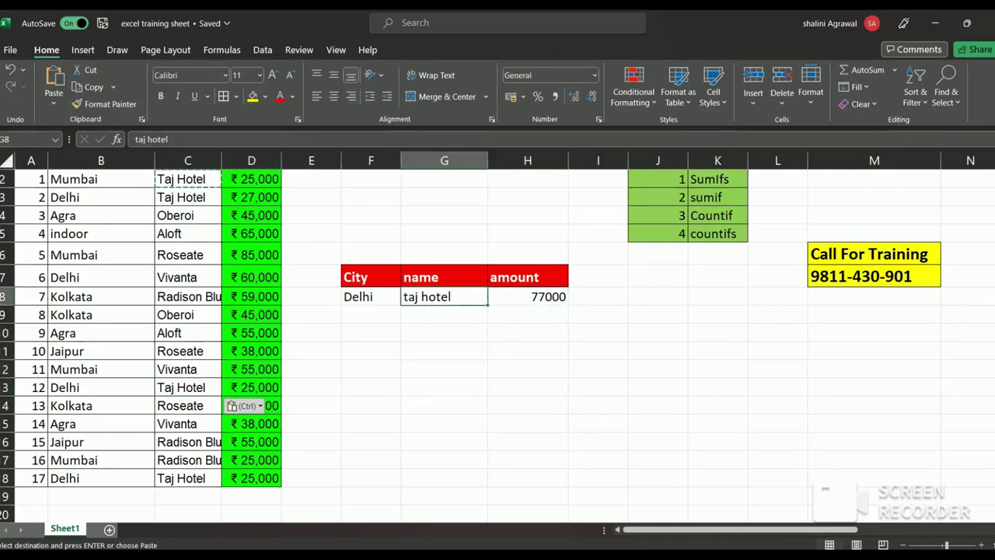
pyautogui.press('Left')
pyautogui.press('Left')
pyautogui.press('Up')
pyautogui.press('Left')
pyautogui.press('Left')
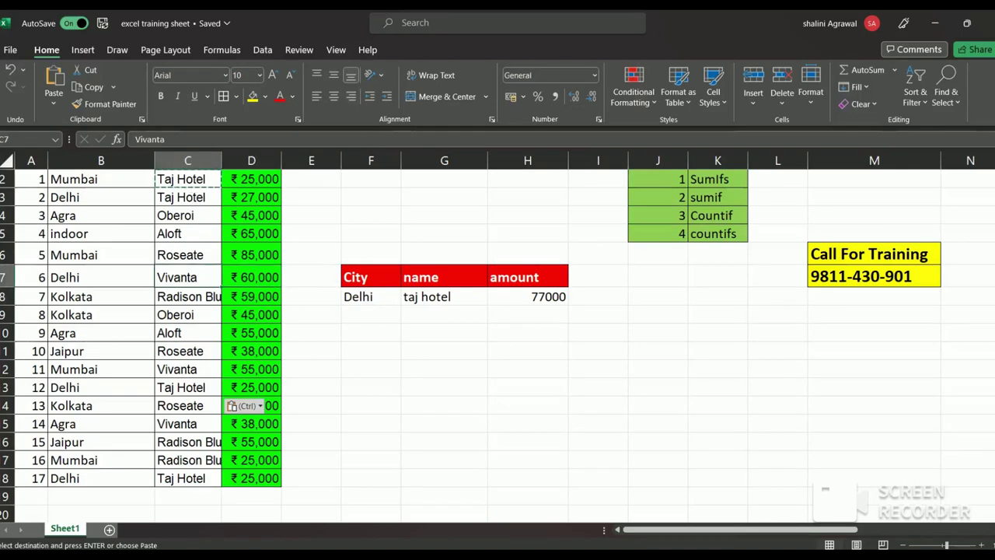
pyautogui.press('Right')
pyautogui.press('Right')
pyautogui.press('Right')
pyautogui.press('Down')
pyautogui.press('Right')
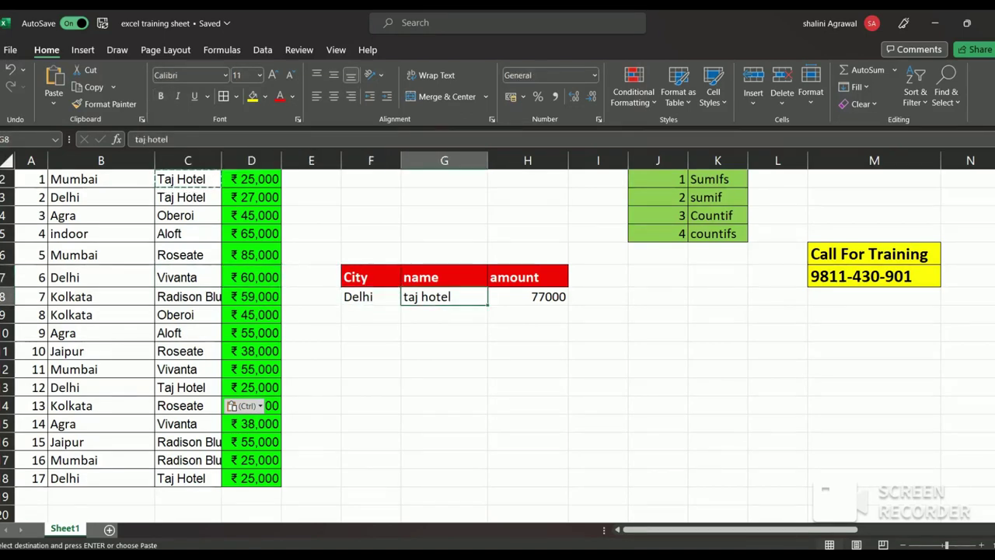
# - Change the hotel name criterion in G8 to vivanta and check H8 shows 60000
pyautogui.write('viv')
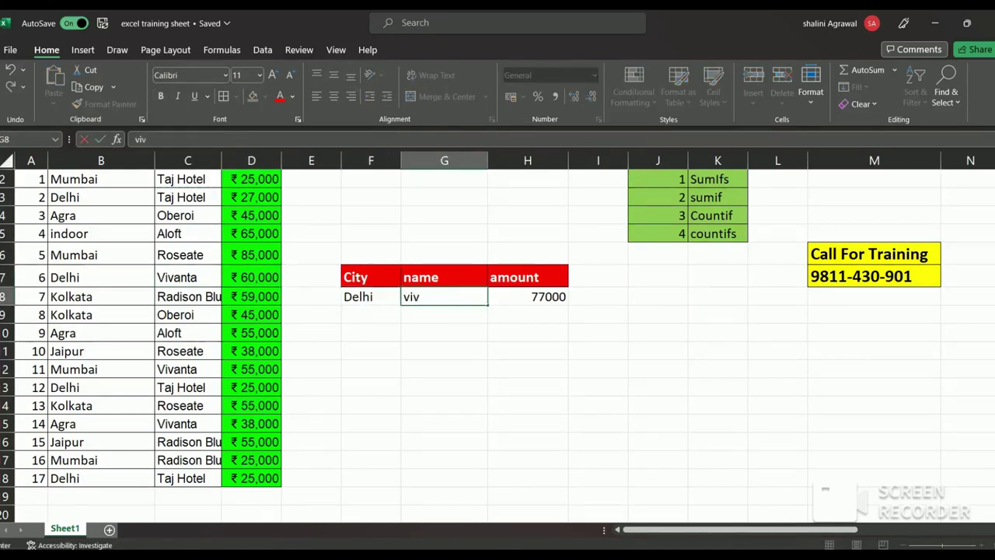
pyautogui.write('anta')
pyautogui.press('Return')
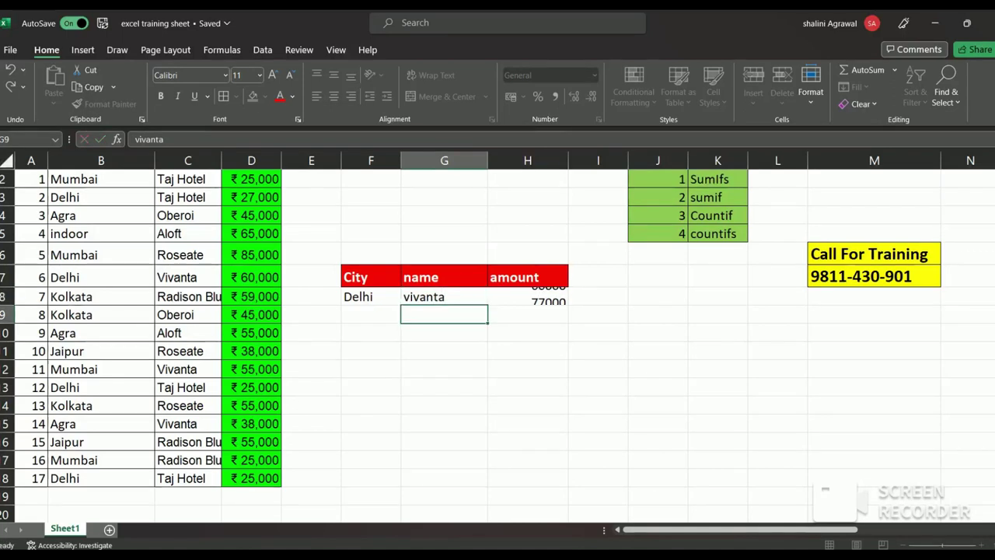
pyautogui.press('Up')
pyautogui.press('Right')
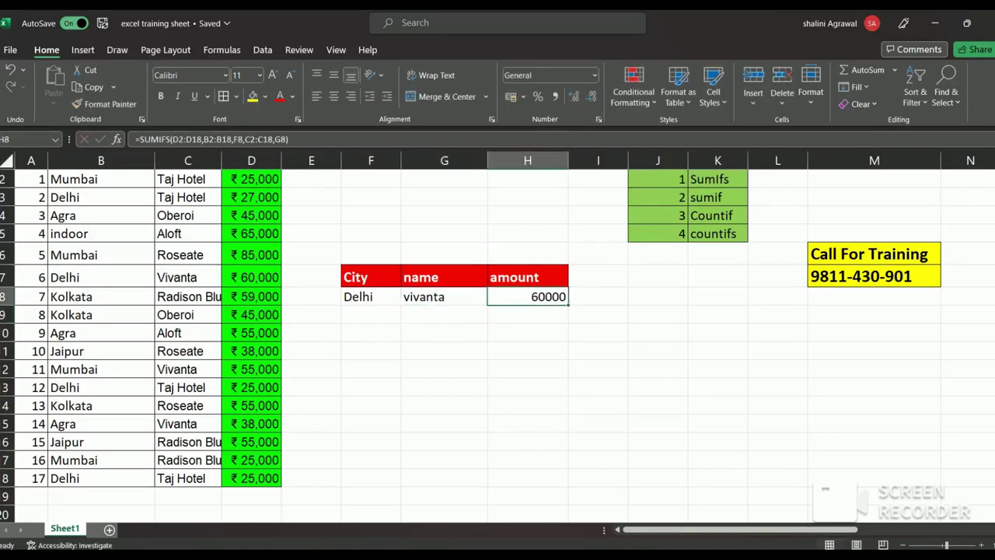
pyautogui.press('Left')
pyautogui.press('Left')
pyautogui.press('Left')
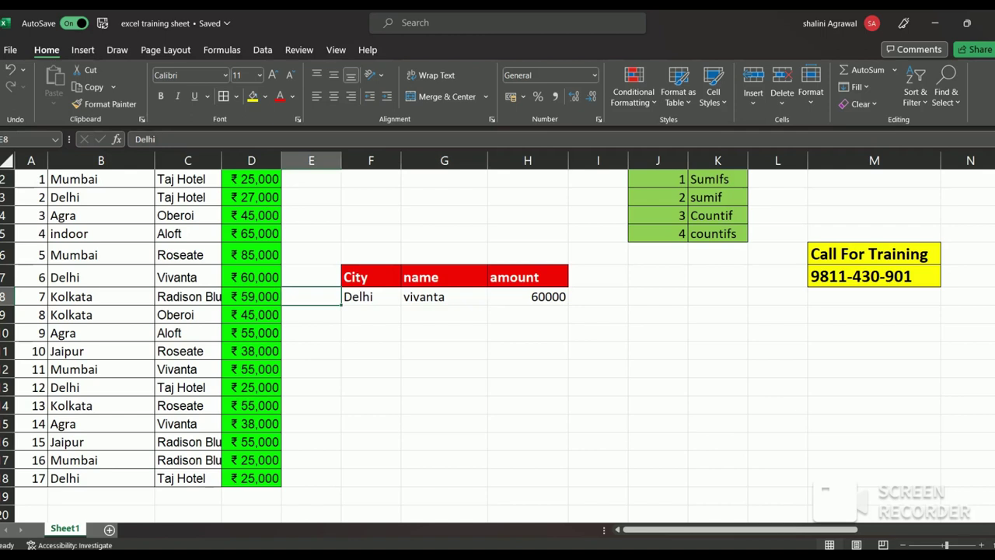